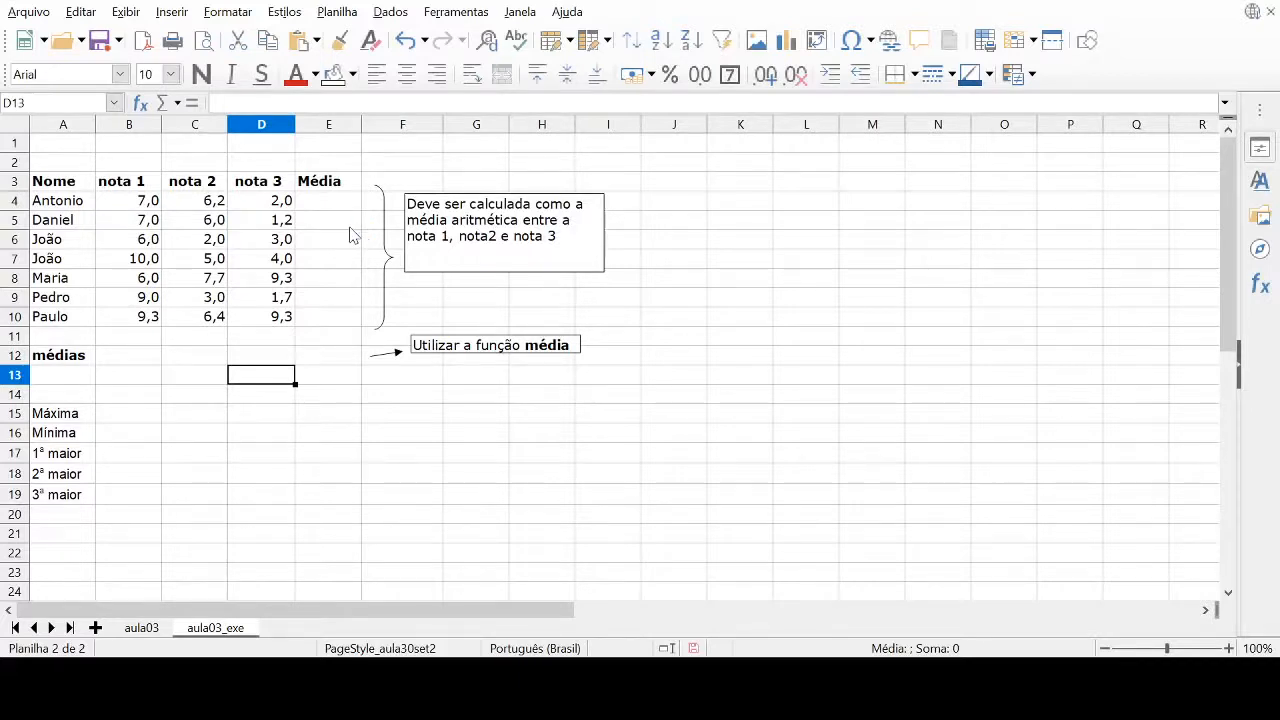
Enter the formula =(B4+C4+D4)/3 in cell E4 to average the three grades of the first student
{"action": "left_click", "coordinate": [331, 209]}
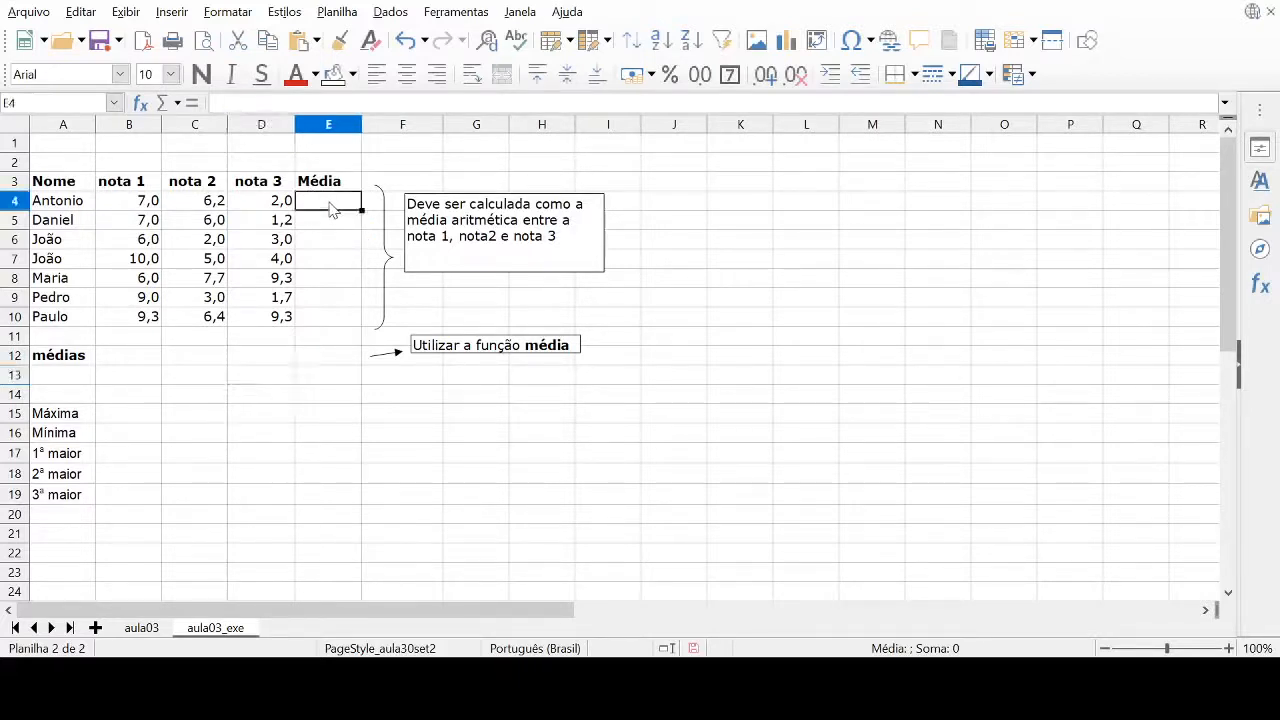
{"action": "type", "text": "="}
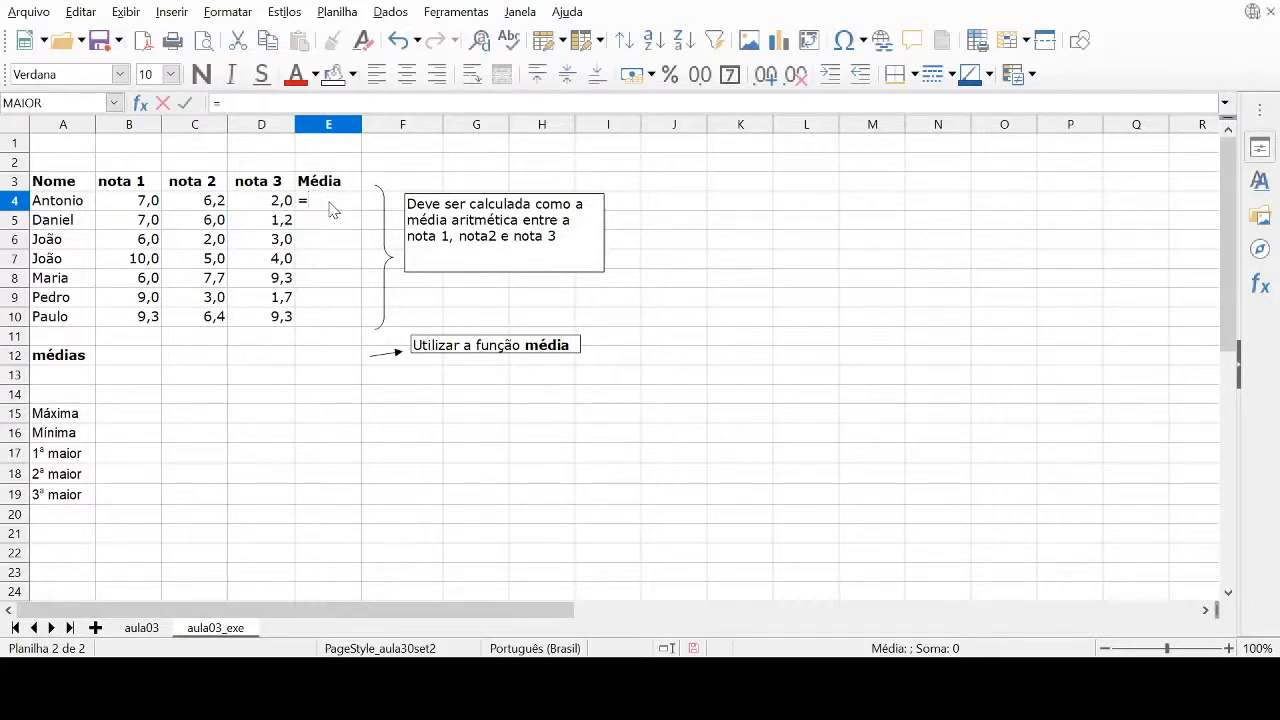
{"action": "type", "text": "("}
{"action": "type", "text": "b4+c4+d"}
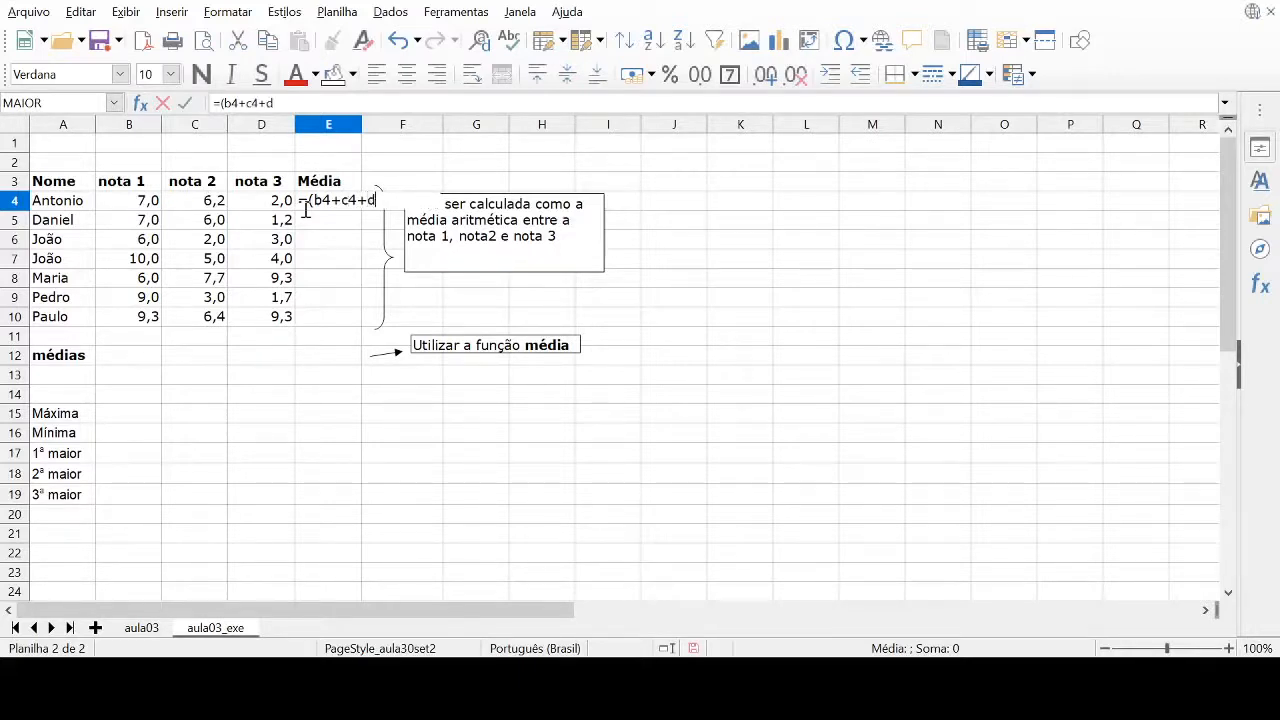
{"action": "type", "text": "4)/3"}
{"action": "key", "text": "Return"}
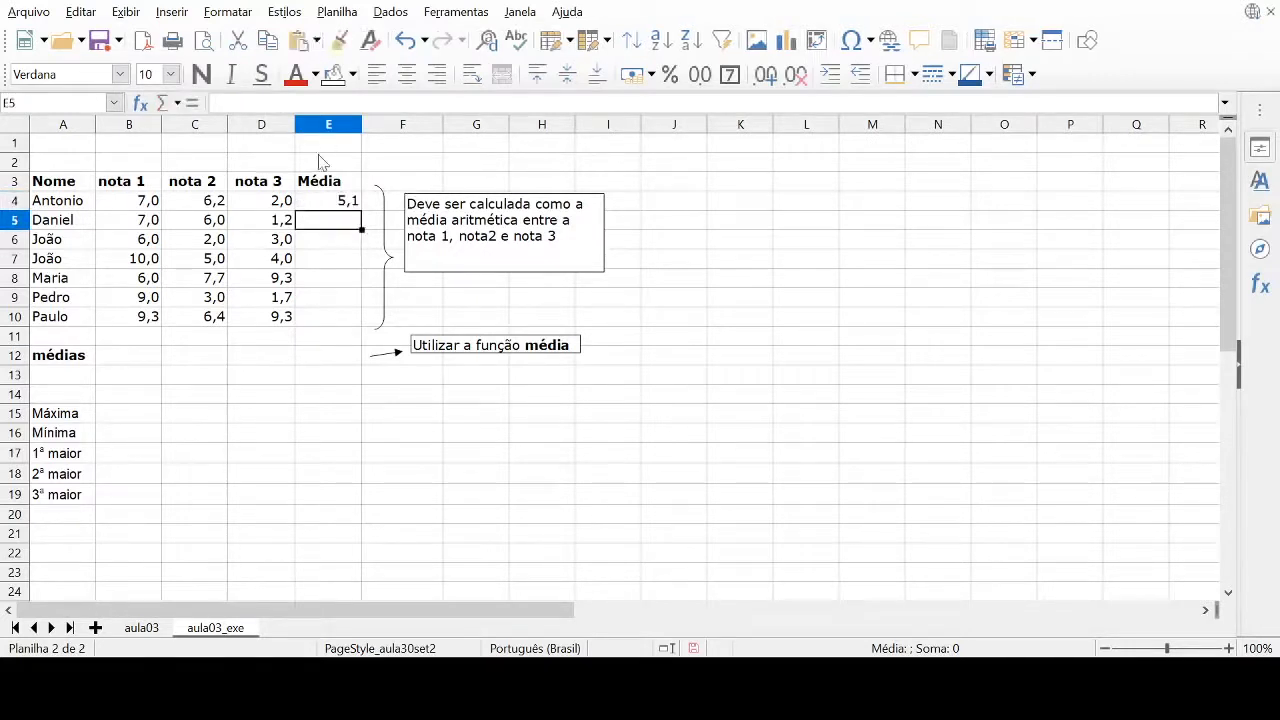
Fill the average formula from E4 down through E10 for the remaining students
{"action": "left_click", "coordinate": [316, 200]}
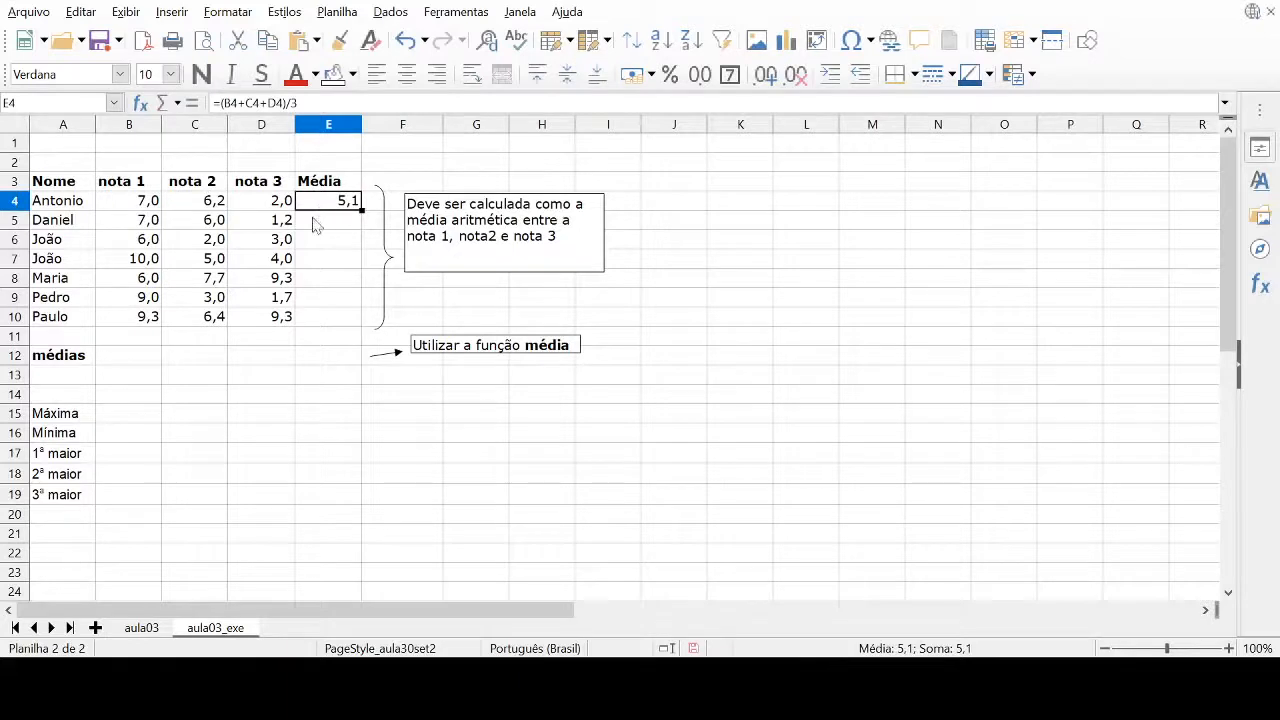
{"action": "left_click", "coordinate": [315, 223]}
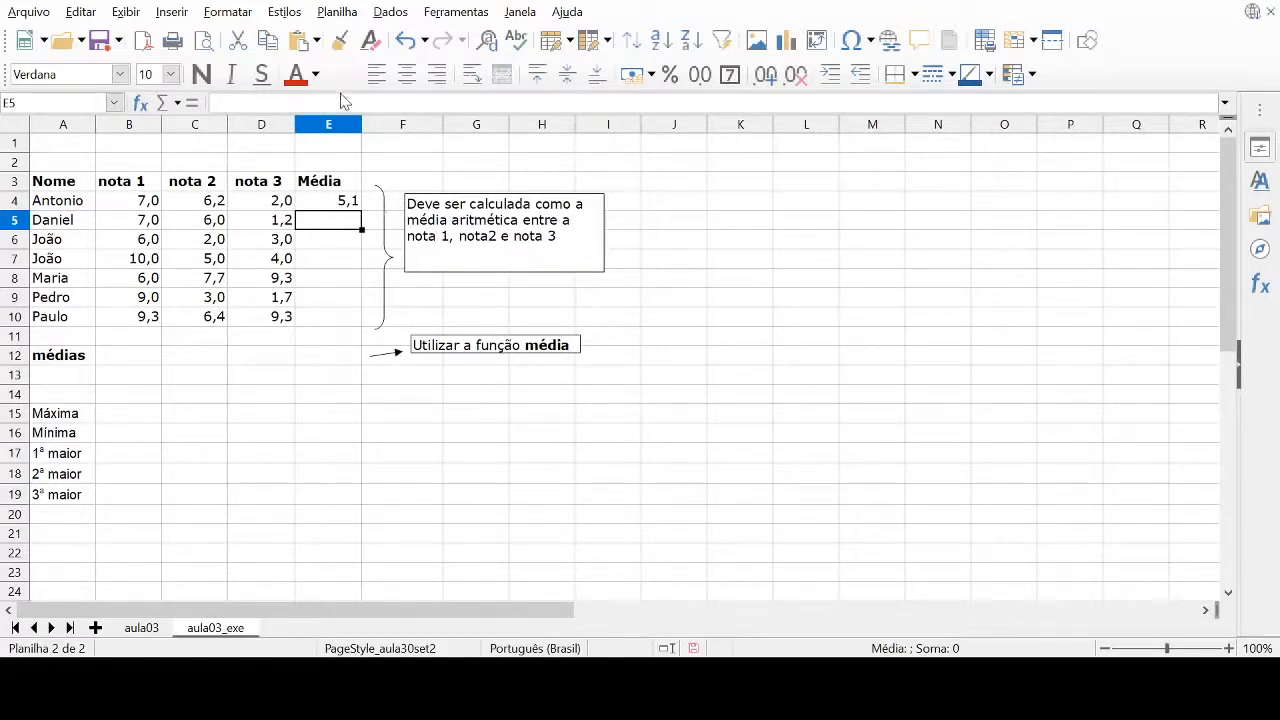
{"action": "left_click", "coordinate": [352, 203]}
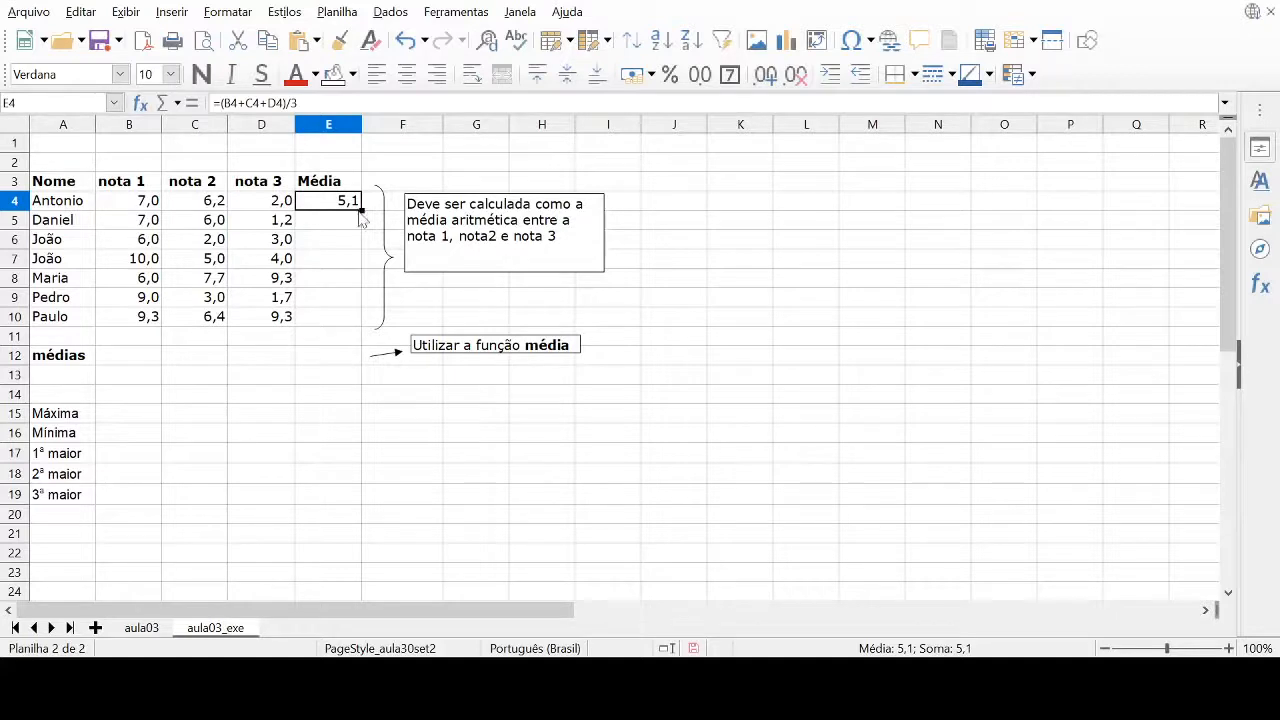
{"action": "left_click_drag", "start_coordinate": [361, 211], "coordinate": [352, 325]}
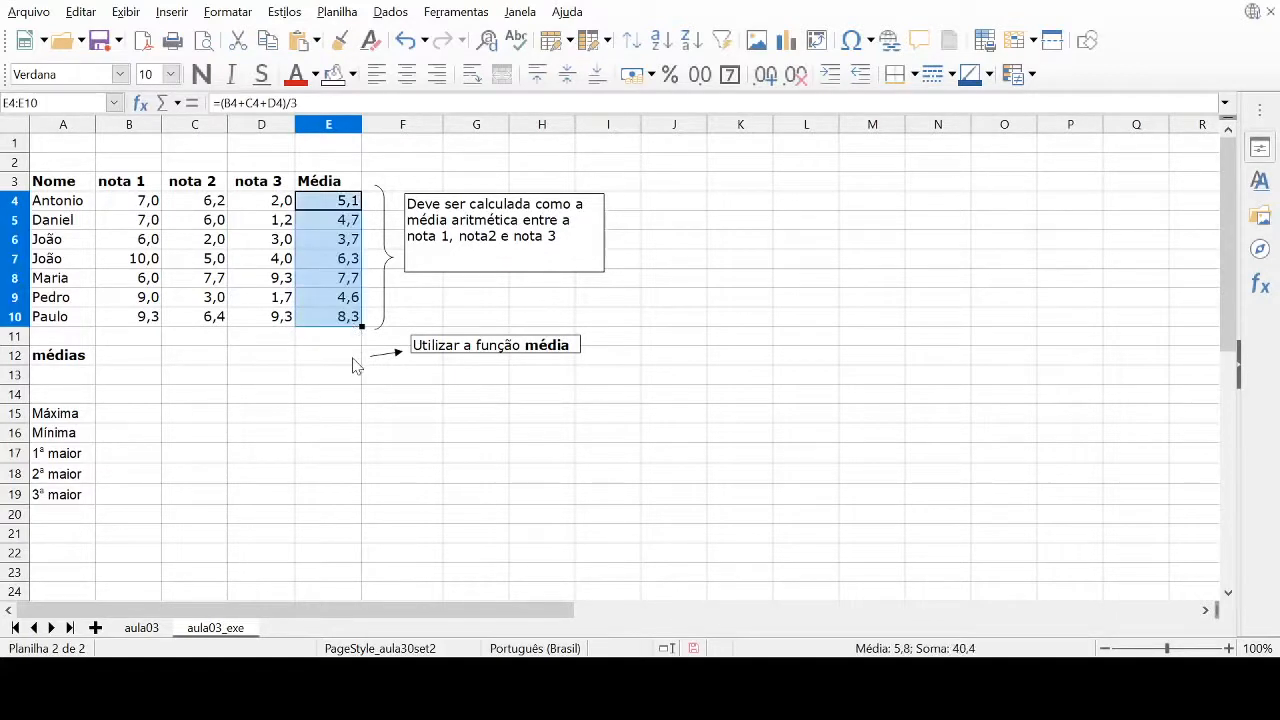
Examine the formulas in the Média column, cells E4 to E10, comparing their row references
{"action": "left_click", "coordinate": [354, 360]}
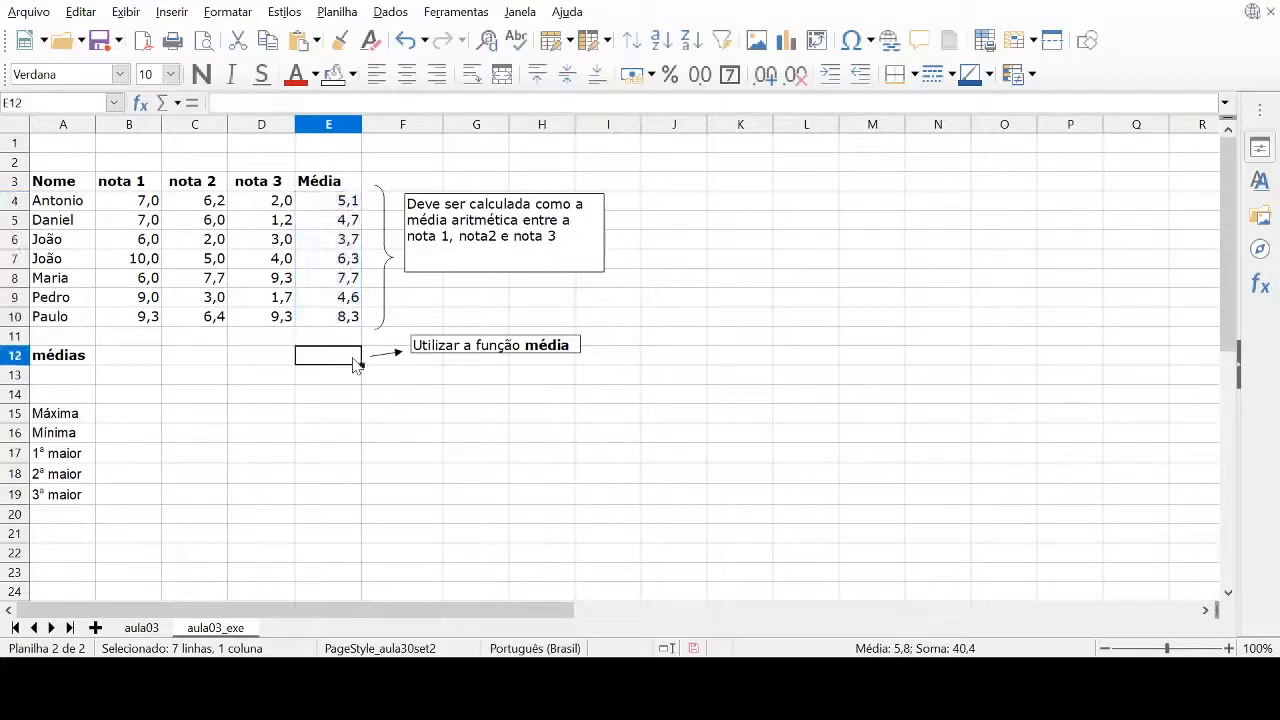
{"action": "left_click", "coordinate": [347, 220]}
{"action": "left_click", "coordinate": [330, 248]}
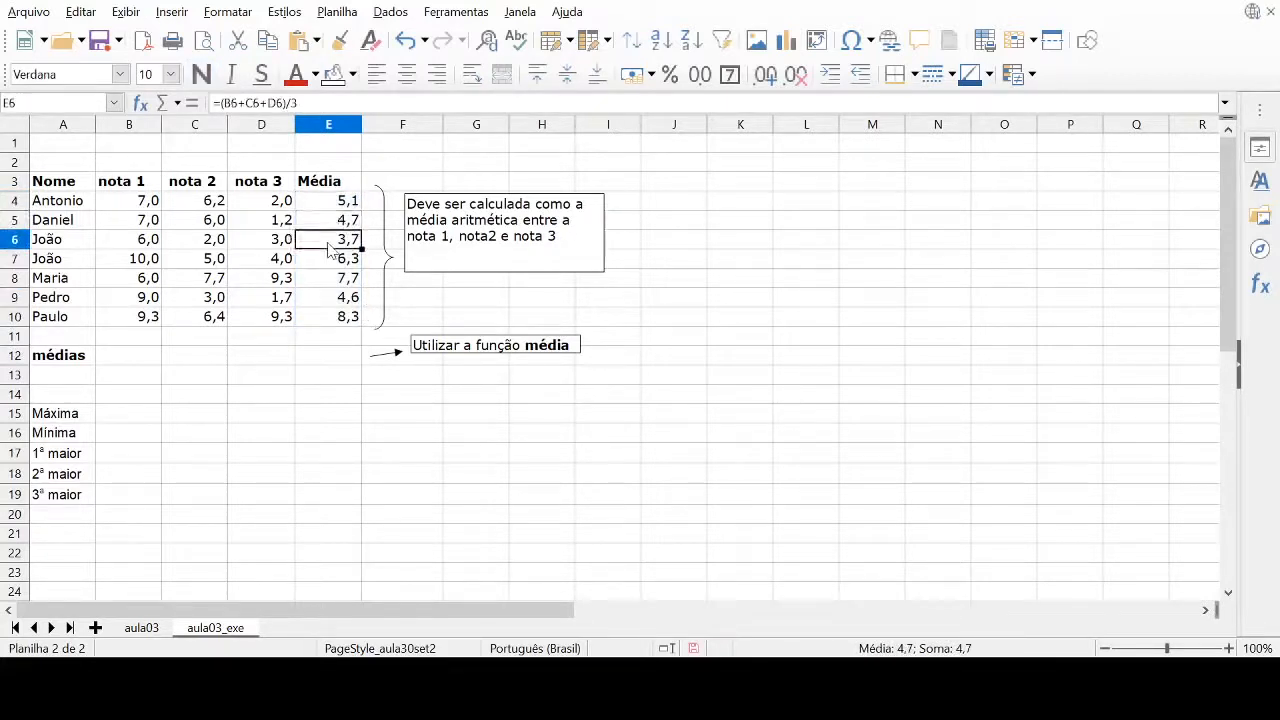
{"action": "left_click", "coordinate": [328, 262]}
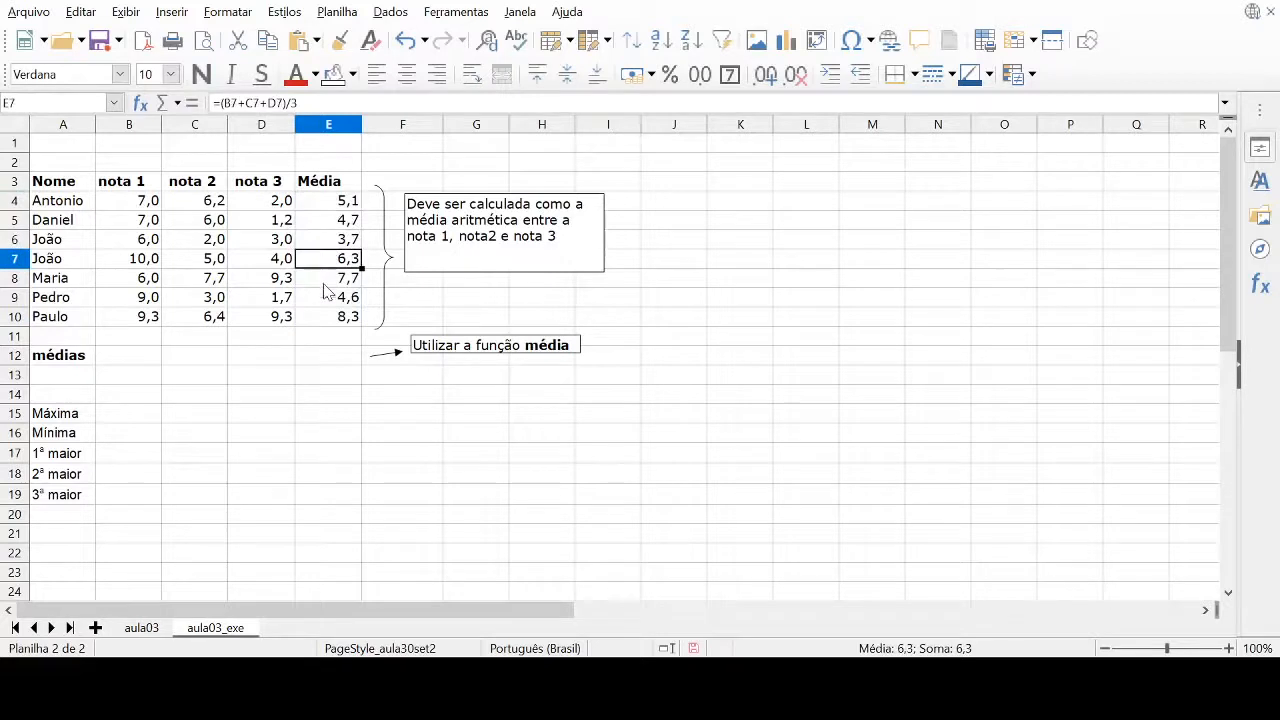
{"action": "left_click", "coordinate": [324, 284]}
{"action": "left_click", "coordinate": [330, 300]}
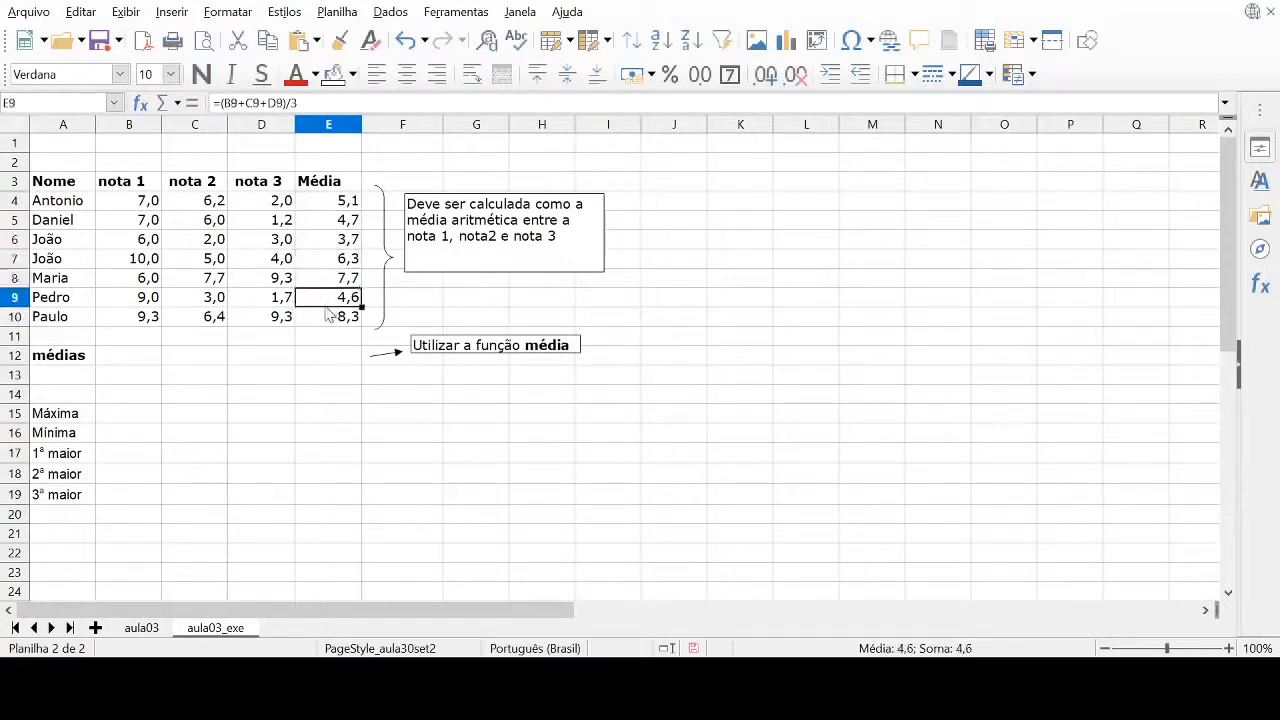
{"action": "left_click", "coordinate": [328, 316]}
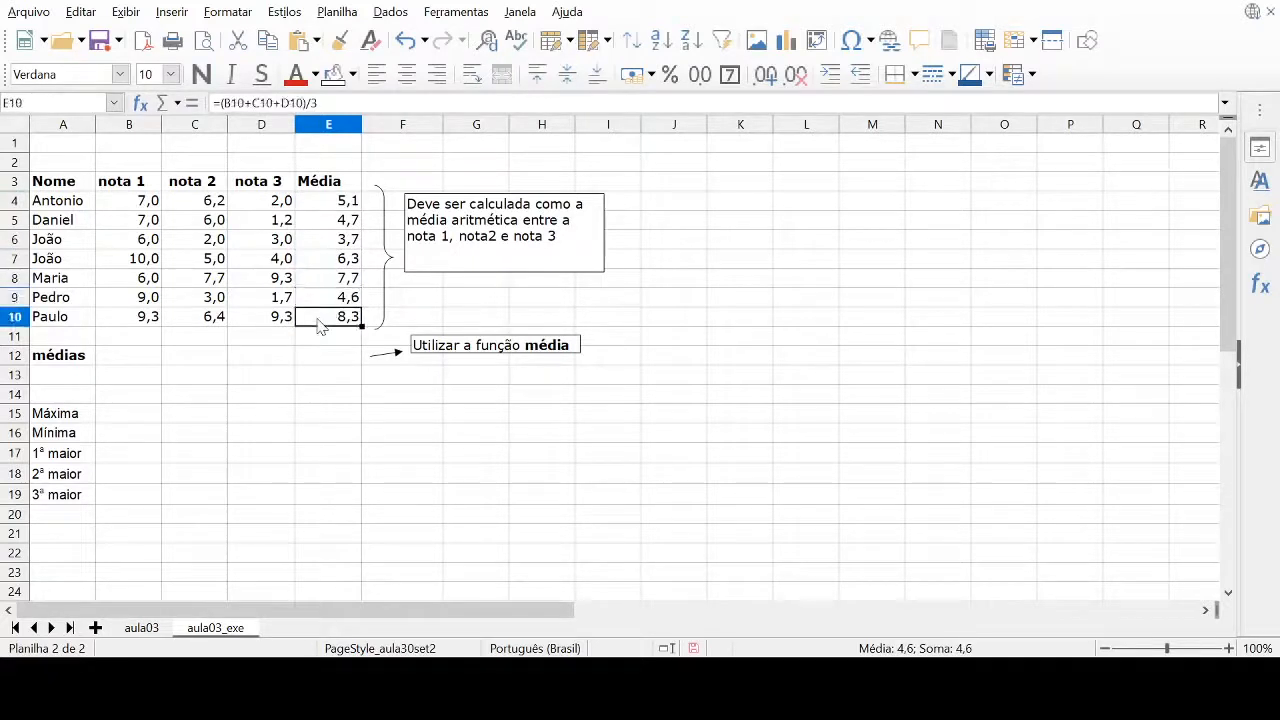
{"action": "left_click", "coordinate": [322, 224]}
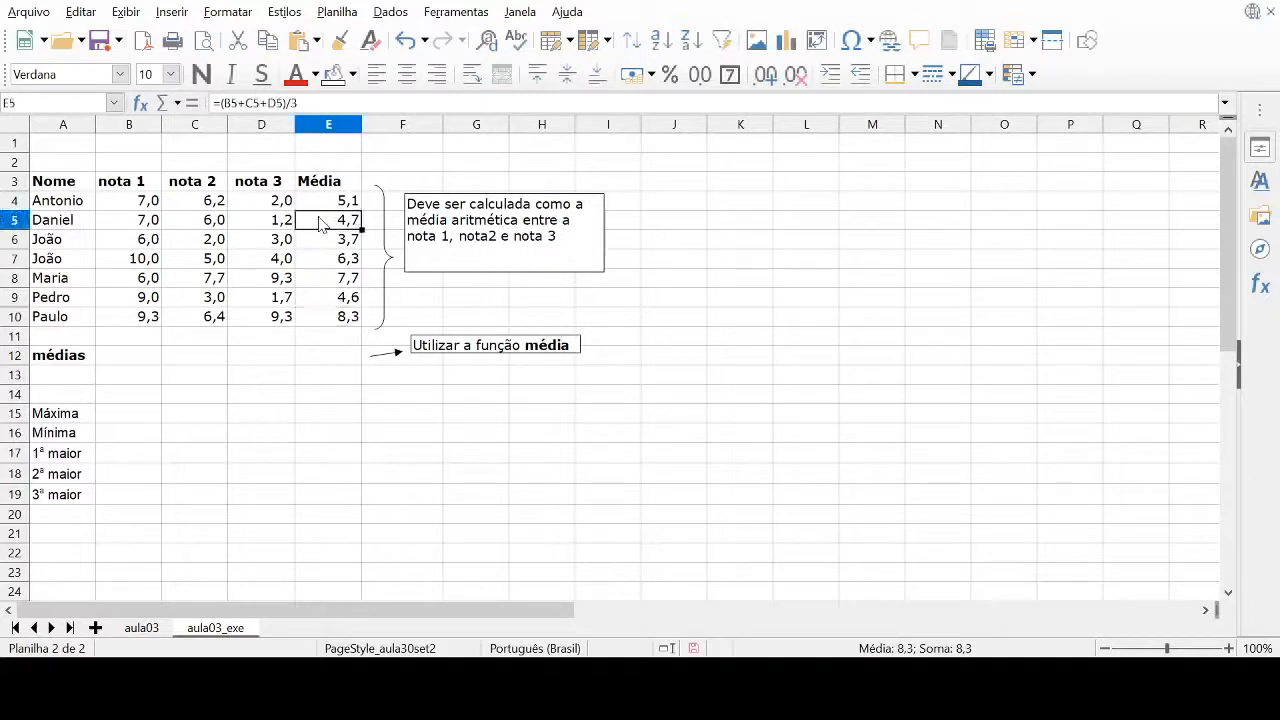
{"action": "left_click", "coordinate": [322, 203]}
{"action": "left_click", "coordinate": [317, 222]}
{"action": "left_click", "coordinate": [333, 205]}
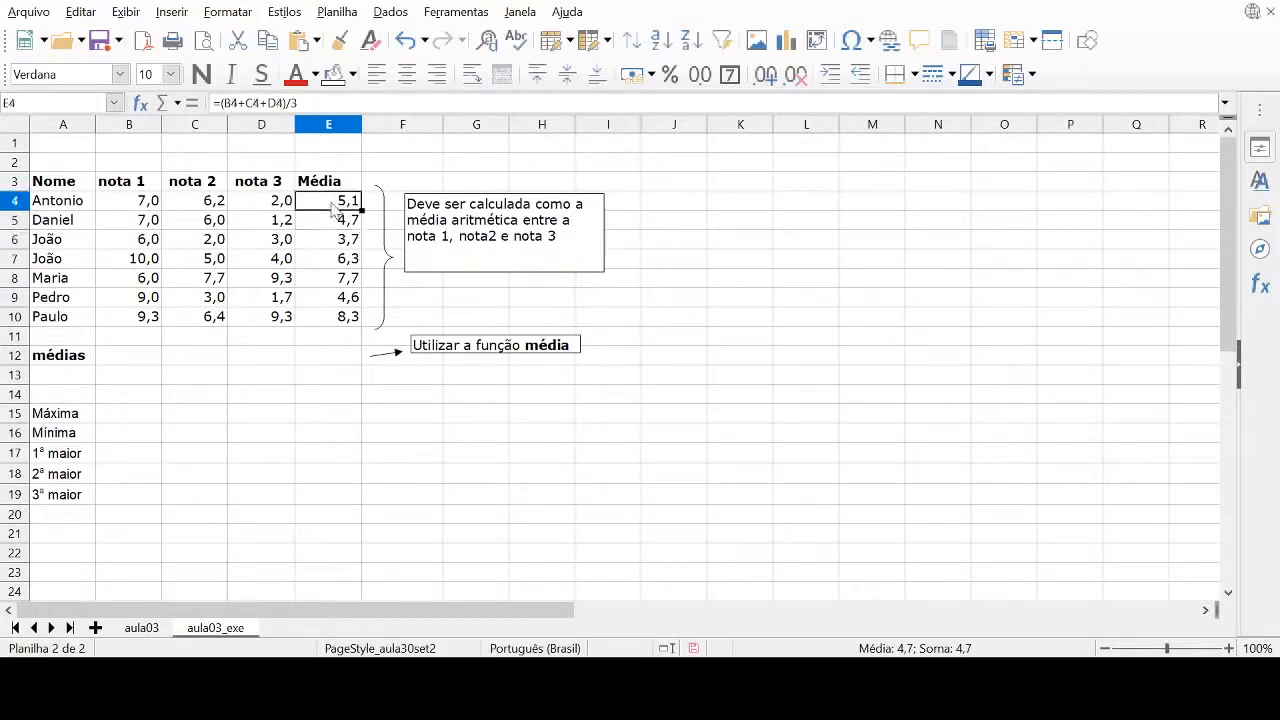
{"action": "left_click", "coordinate": [330, 228]}
{"action": "left_click", "coordinate": [326, 238]}
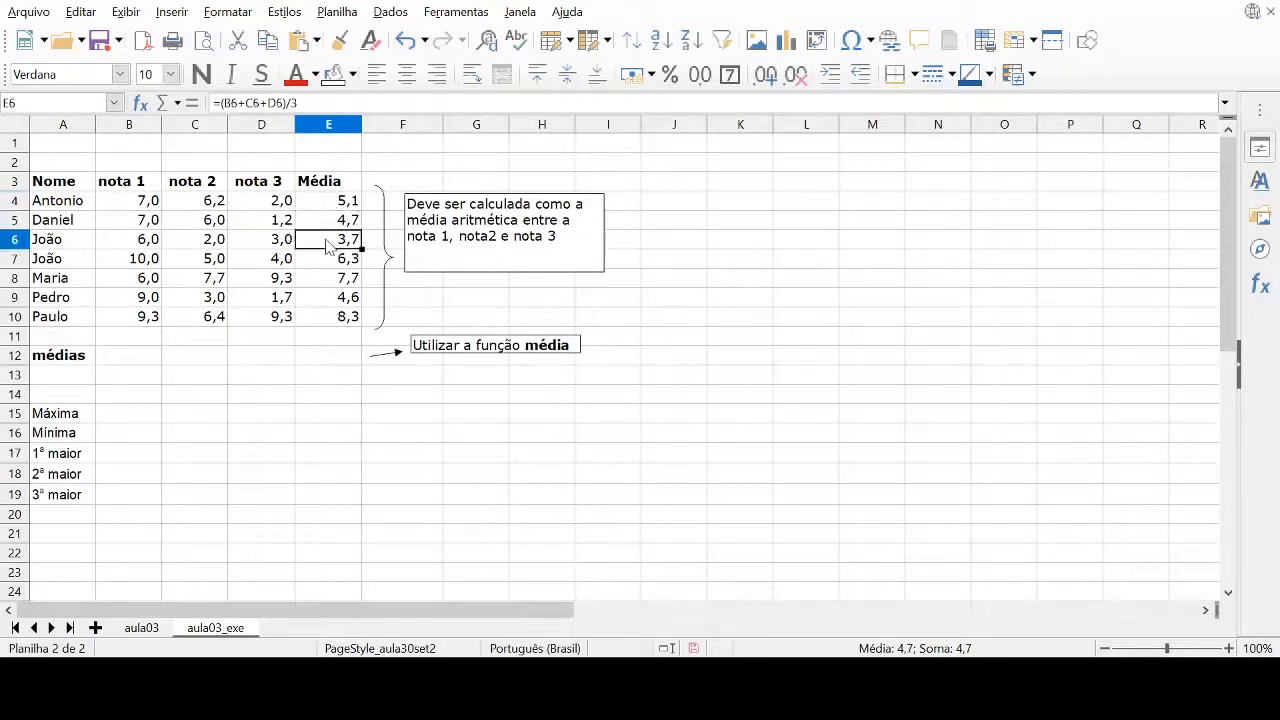
{"action": "left_click", "coordinate": [326, 264]}
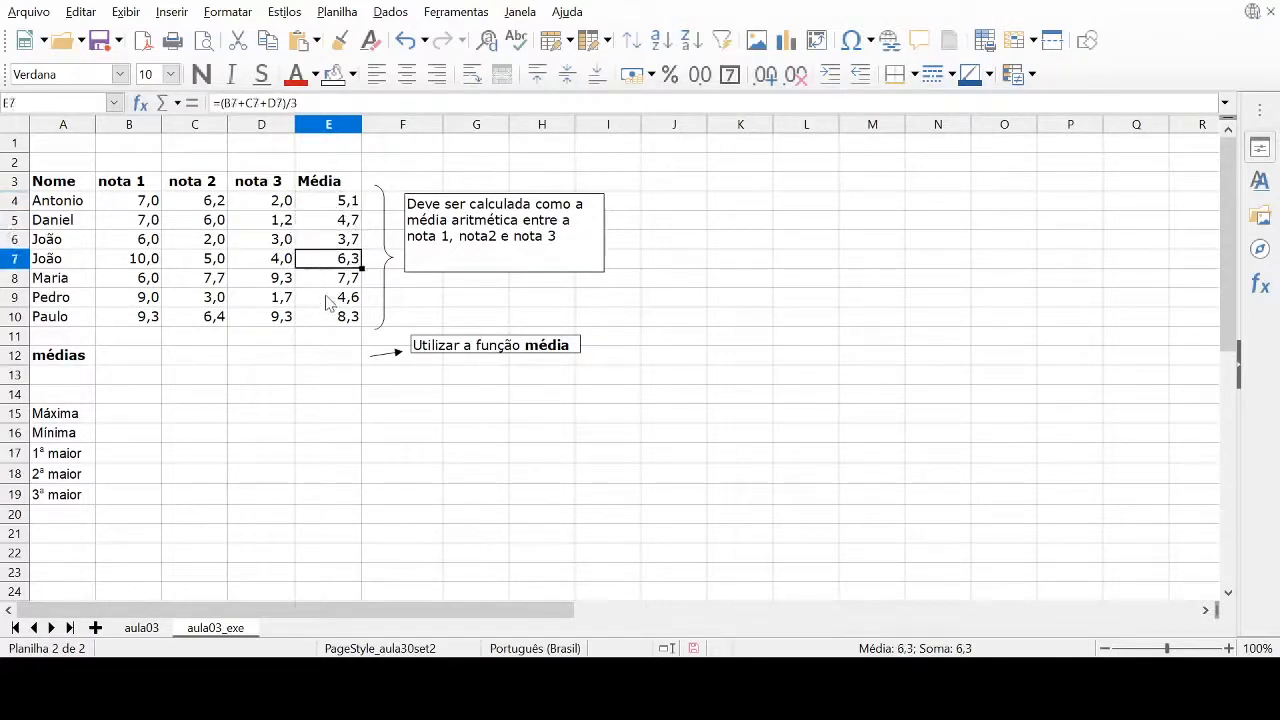
{"action": "left_click", "coordinate": [327, 280]}
{"action": "left_click", "coordinate": [322, 301]}
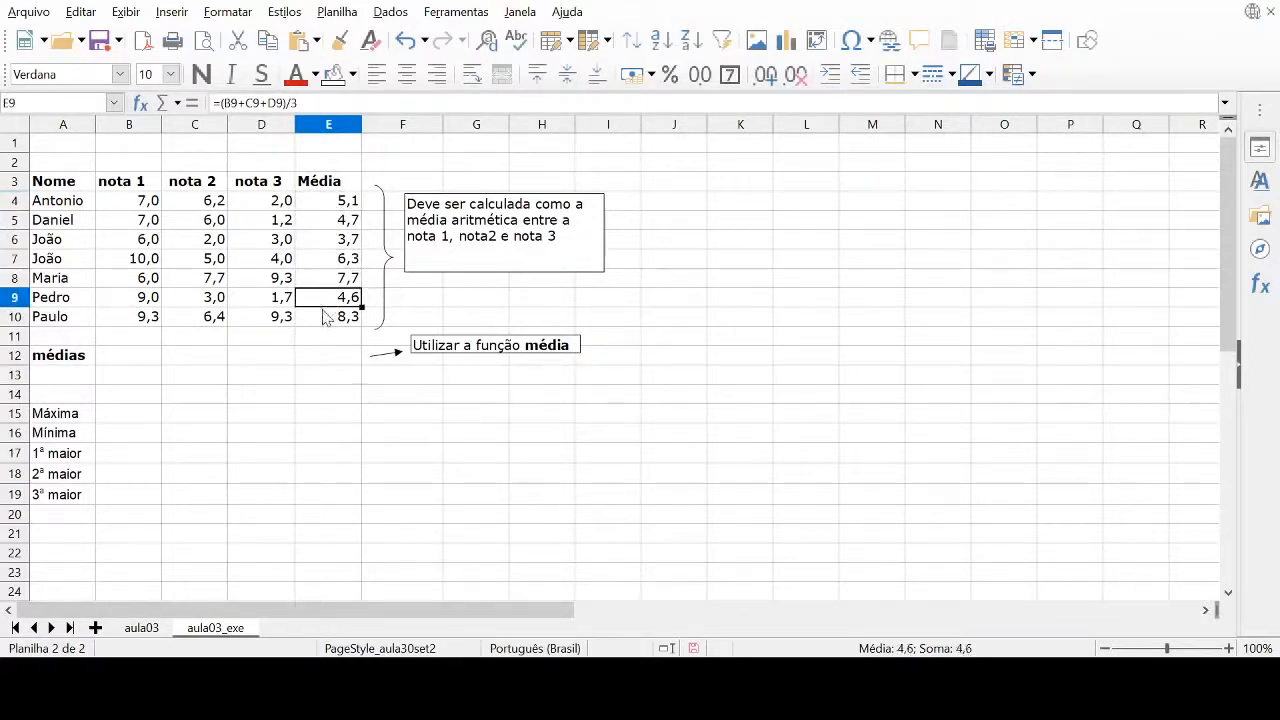
{"action": "left_click", "coordinate": [325, 316]}
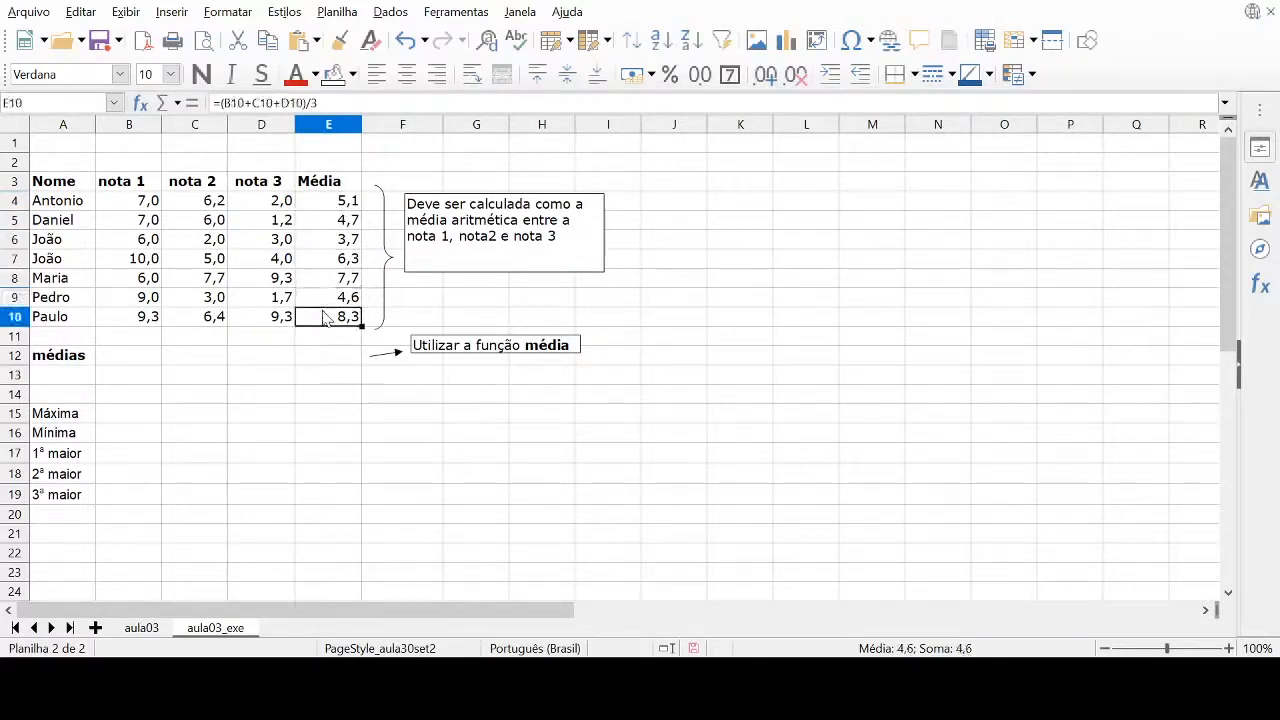
{"action": "left_click", "coordinate": [325, 204]}
{"action": "left_click", "coordinate": [329, 226]}
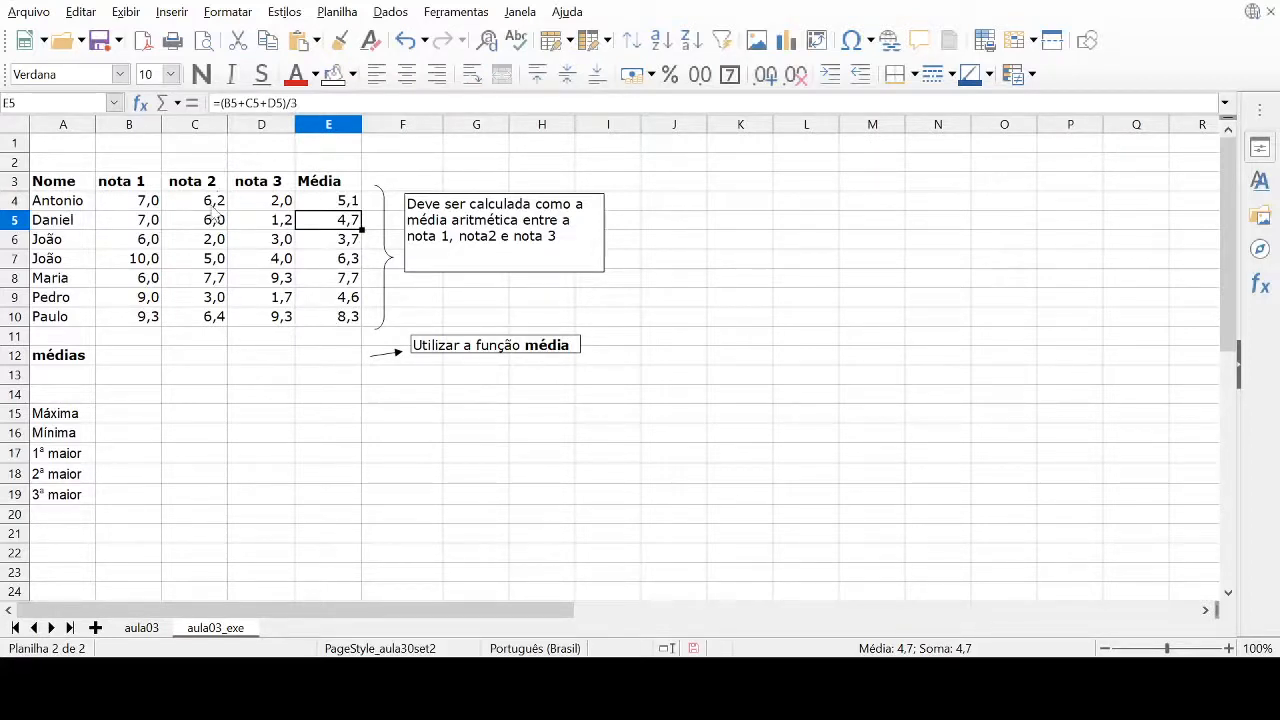
Enter =MÉDIA(B4:B10) in cell B12 of the médias row to average the nota 1 grades
{"action": "left_click", "coordinate": [129, 366]}
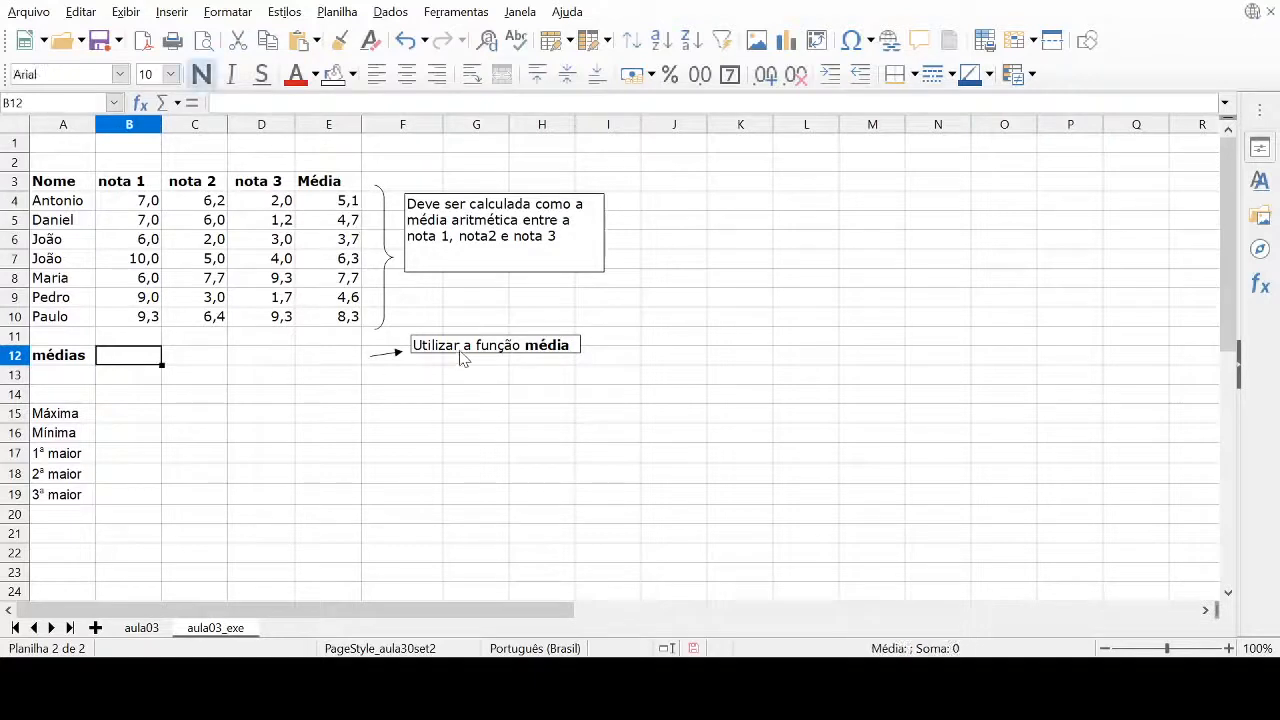
{"action": "type", "text": "=m"}
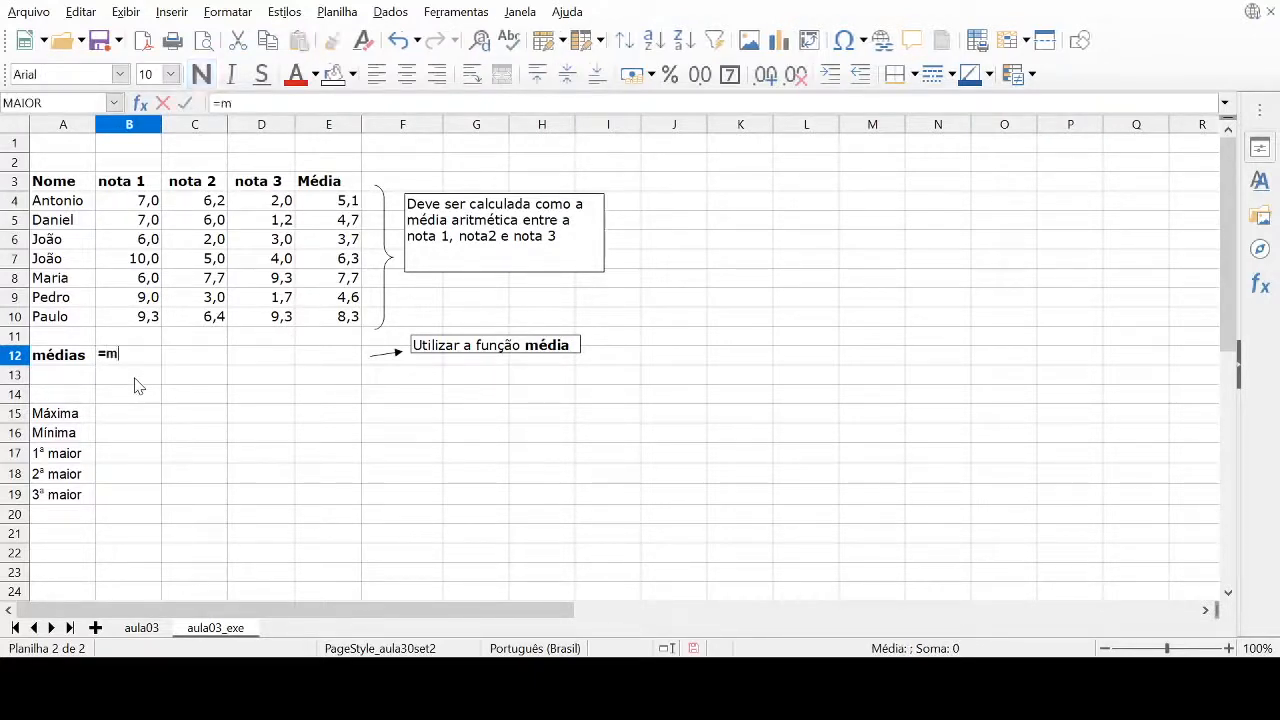
{"action": "type", "text": "édia("}
{"action": "left_click_drag", "start_coordinate": [155, 202], "coordinate": [150, 320]}
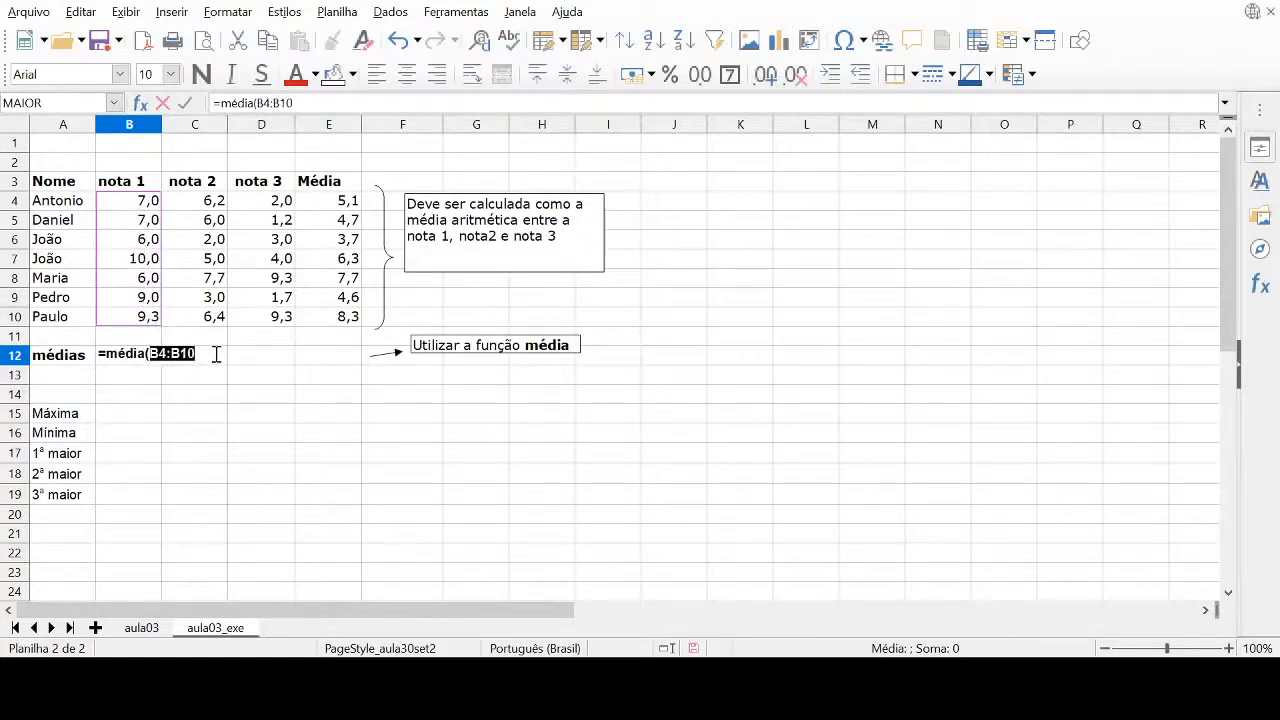
{"action": "key", "text": "Right"}
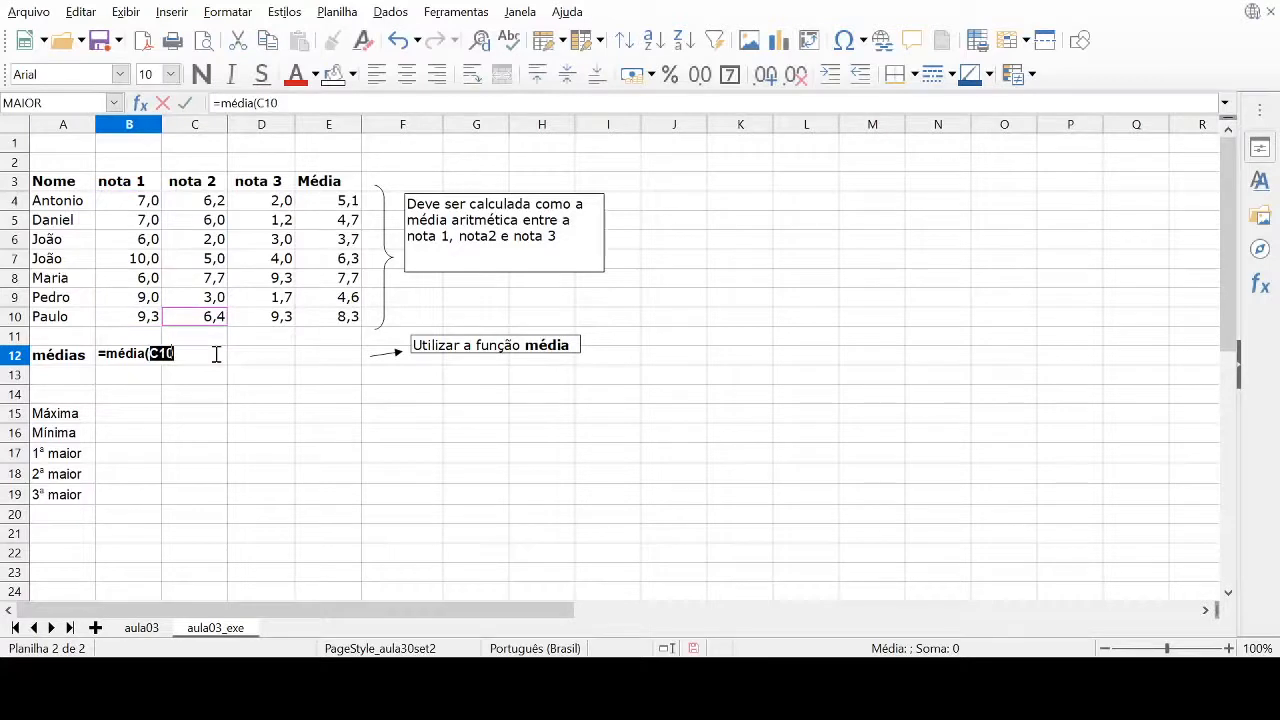
{"action": "key", "text": "BackSpace"}
{"action": "key", "text": "BackSpace"}
{"action": "key", "text": "BackSpace"}
{"action": "left_click_drag", "start_coordinate": [128, 205], "coordinate": [113, 326]}
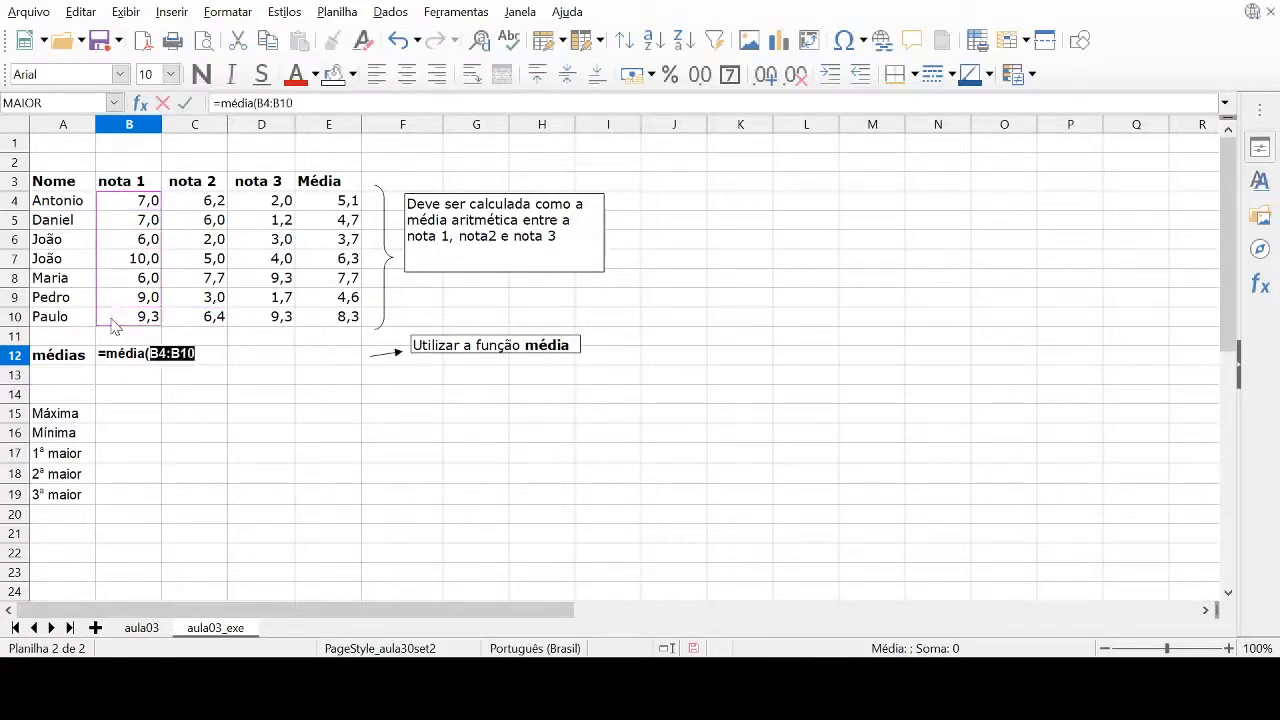
{"action": "left_click", "coordinate": [206, 354]}
{"action": "type", "text": ")"}
{"action": "key", "text": "Return"}
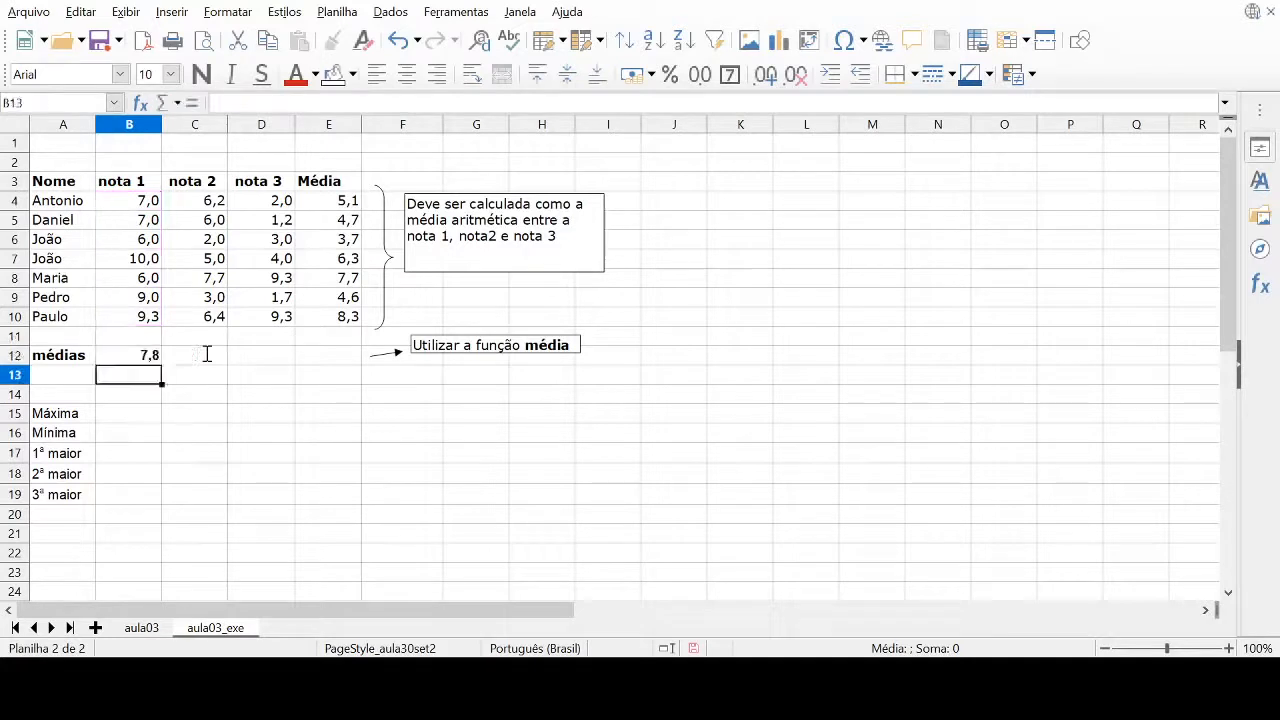
Fill the MÉDIA formula from B12 across to E12 for nota 2, nota 3 and Média
{"action": "left_click", "coordinate": [130, 360]}
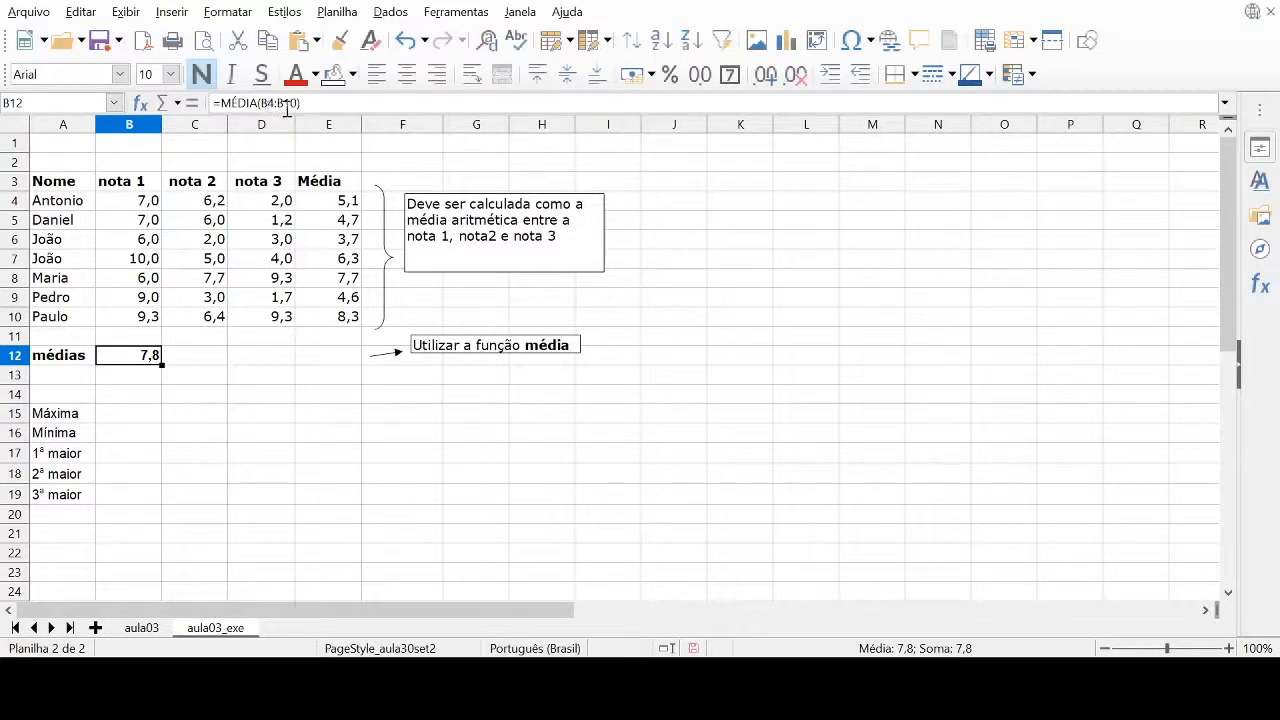
{"action": "left_click", "coordinate": [200, 391]}
{"action": "left_click", "coordinate": [195, 358]}
{"action": "left_click", "coordinate": [254, 362]}
{"action": "left_click", "coordinate": [320, 362]}
{"action": "left_click", "coordinate": [197, 366]}
{"action": "left_click", "coordinate": [262, 366]}
{"action": "left_click", "coordinate": [320, 364]}
{"action": "left_click", "coordinate": [150, 360]}
{"action": "left_click_drag", "start_coordinate": [161, 365], "coordinate": [346, 372]}
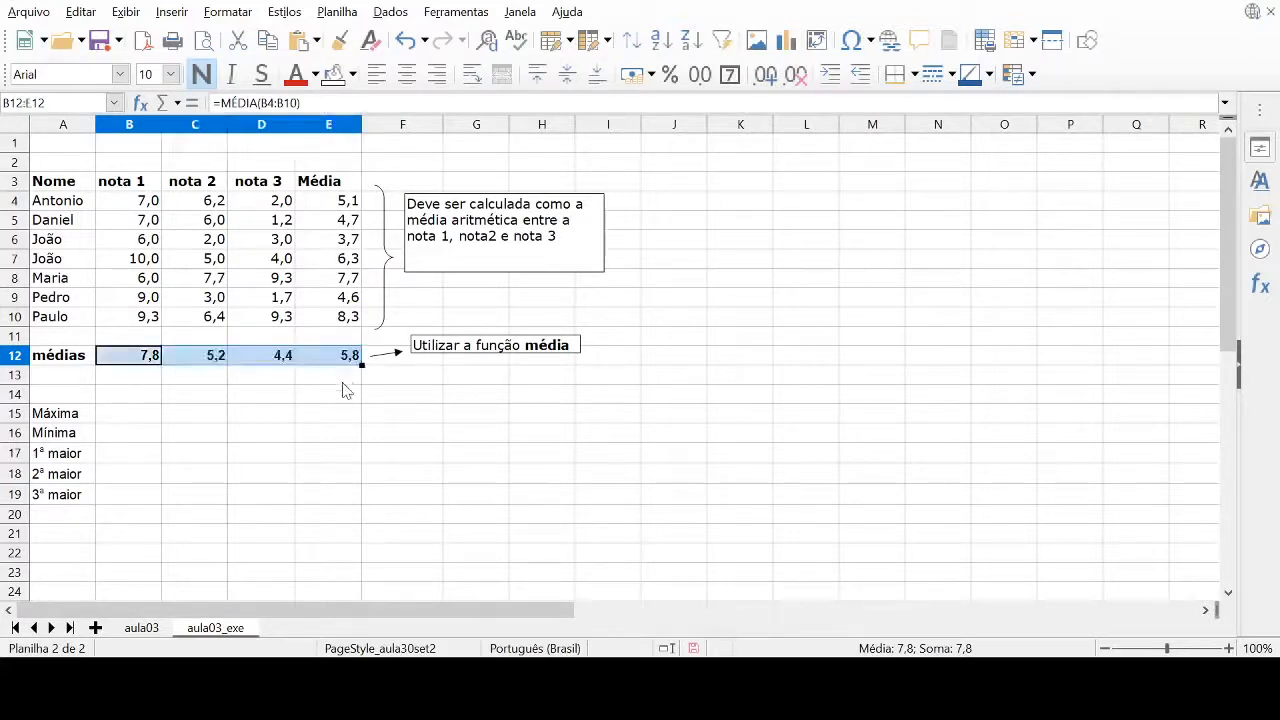
Review the MÉDIA formulas in cells B12 to E12, comparing the column ranges they use
{"action": "left_click", "coordinate": [152, 358]}
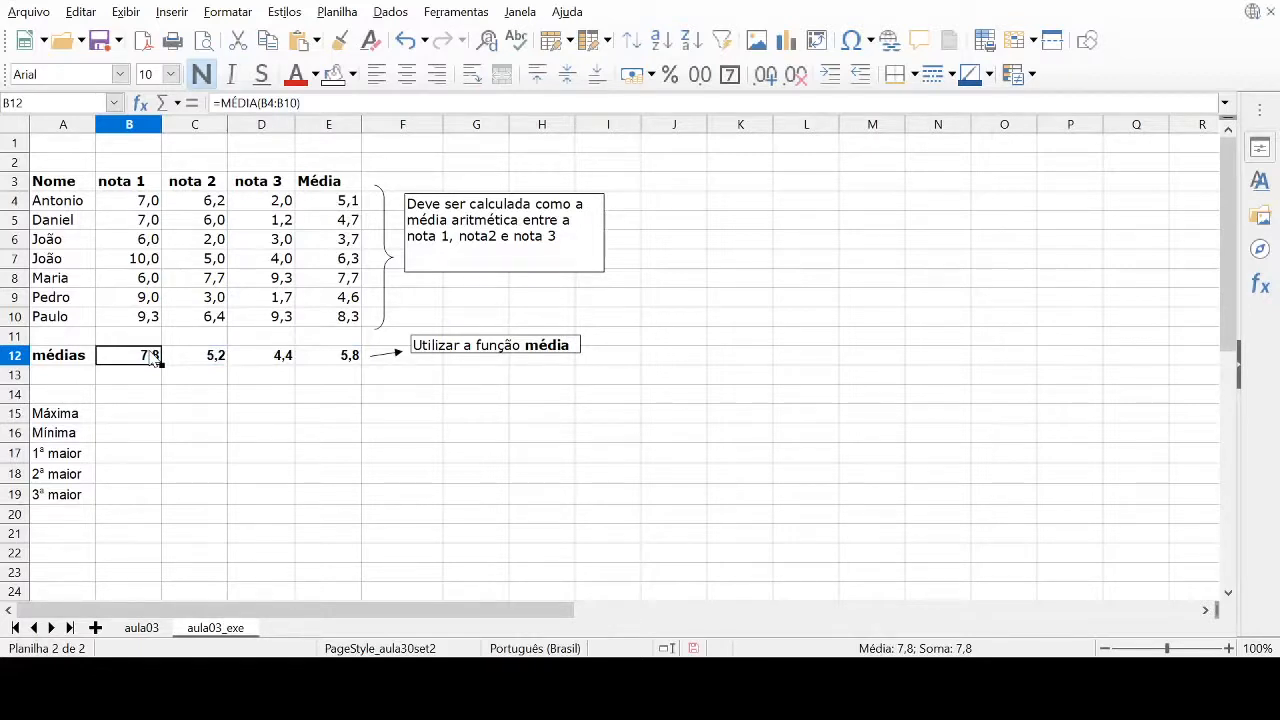
{"action": "left_click", "coordinate": [179, 365]}
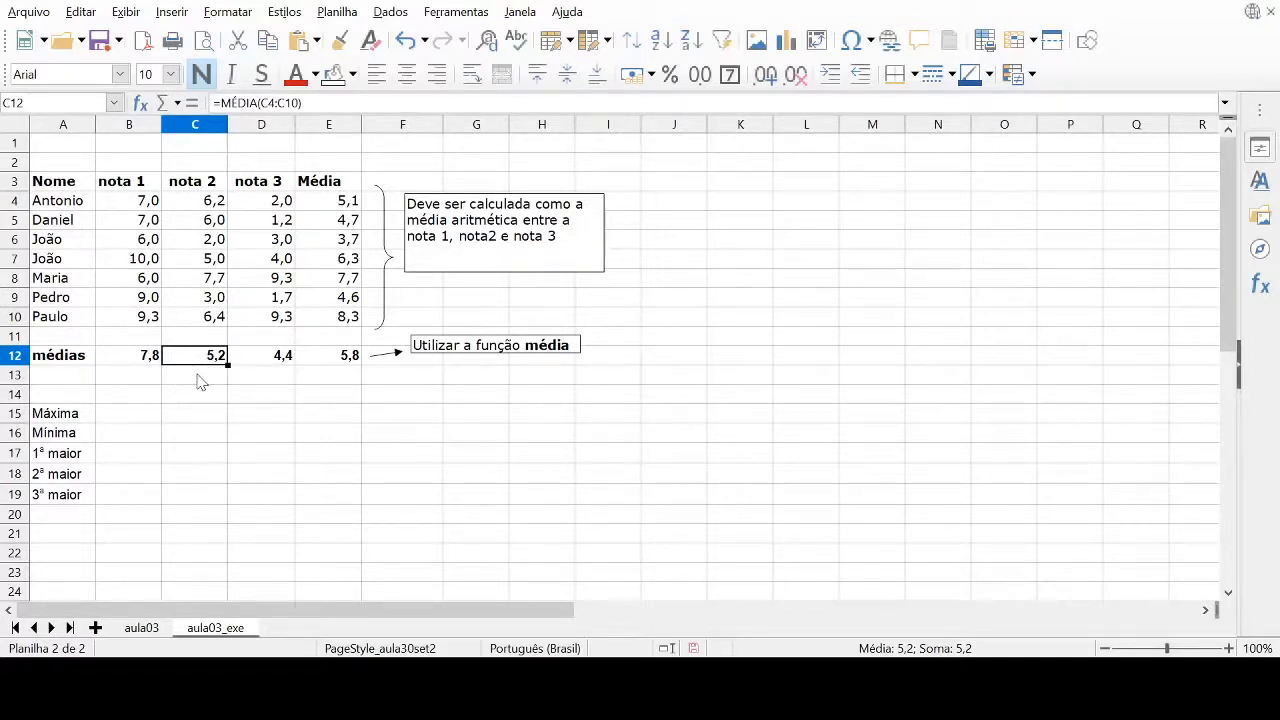
{"action": "left_click", "coordinate": [152, 358]}
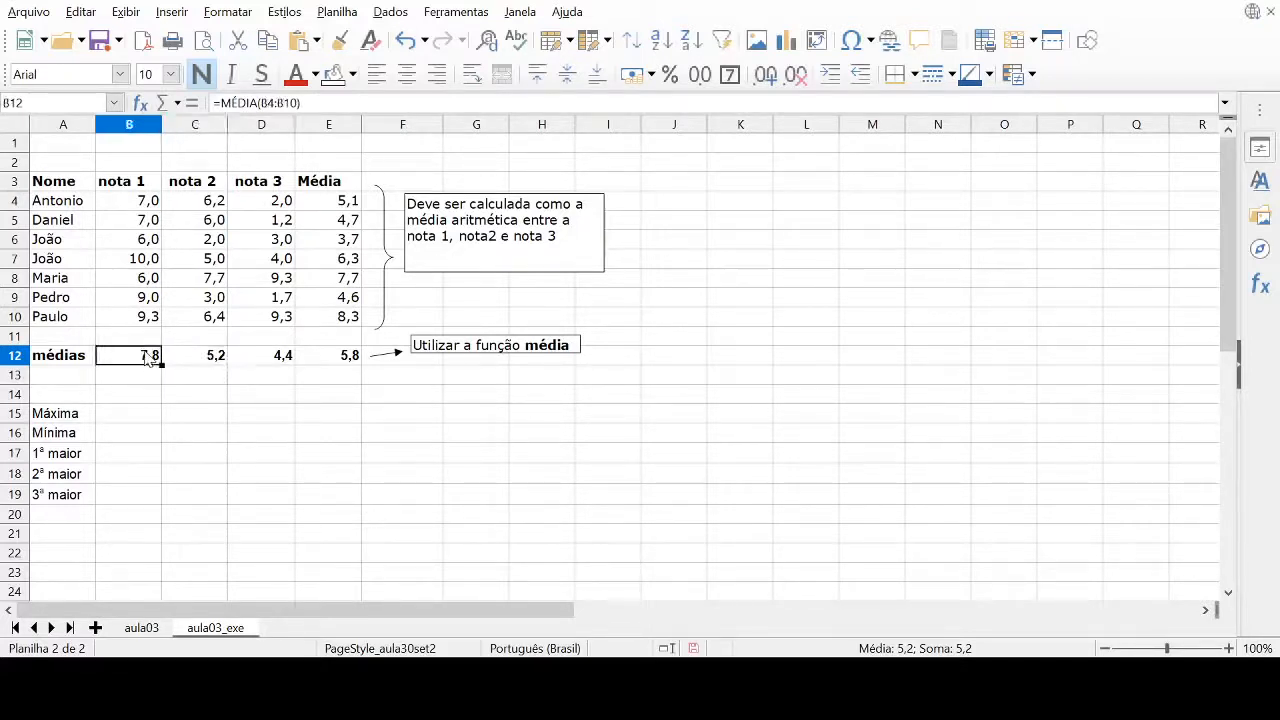
{"action": "left_click", "coordinate": [219, 360]}
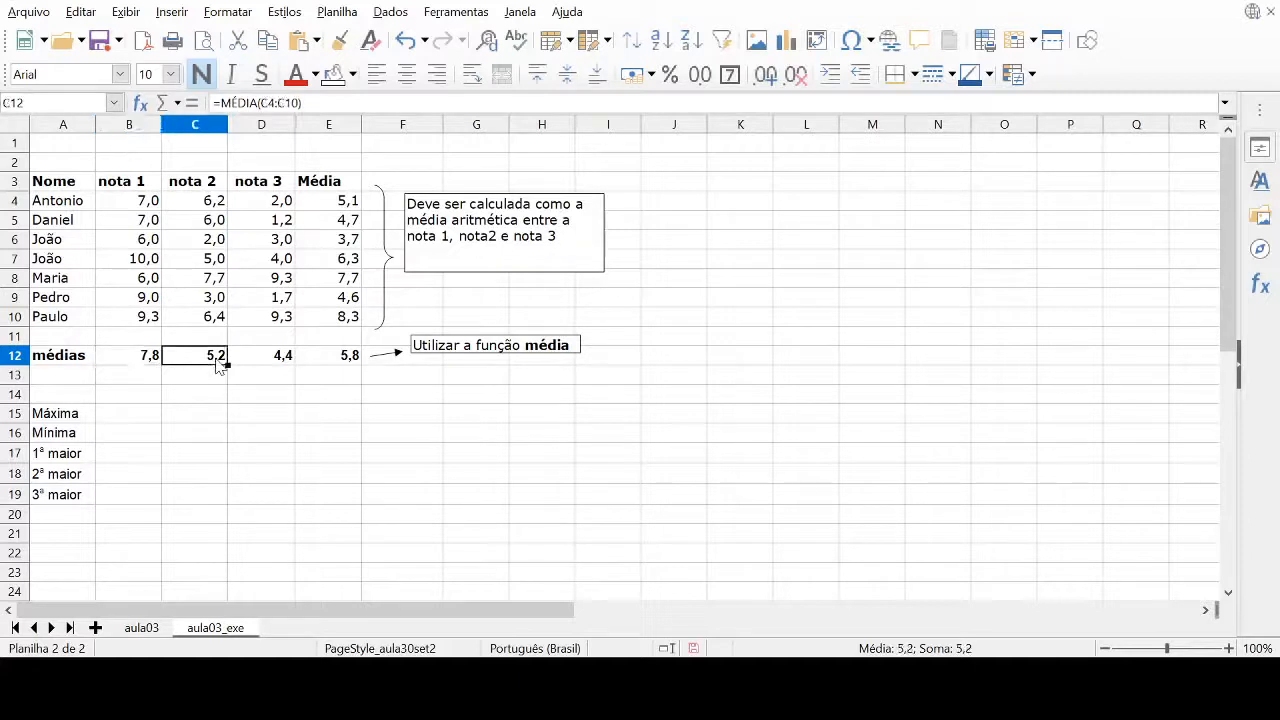
{"action": "left_click", "coordinate": [270, 364]}
{"action": "left_click", "coordinate": [330, 364]}
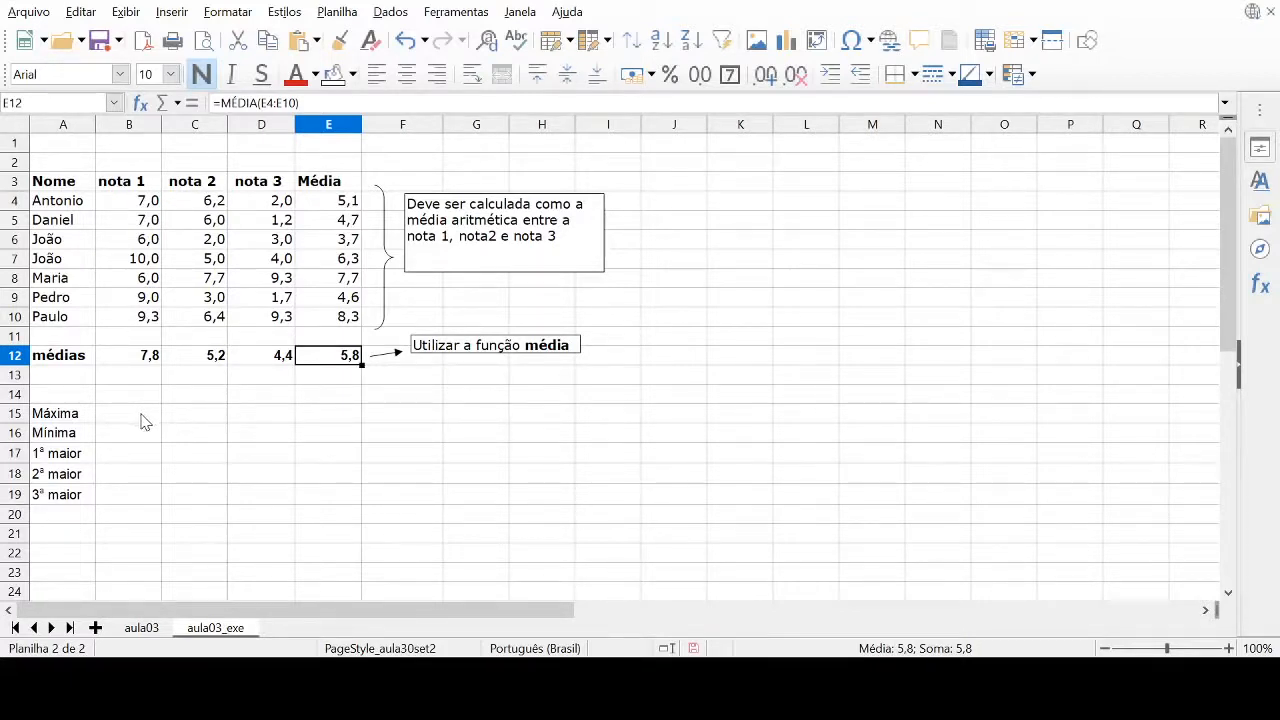
Enter =MÁXIMO(E4:E10) in cell B15 beside Máxima to get the highest student average
{"action": "left_click", "coordinate": [171, 429]}
{"action": "left_click", "coordinate": [121, 421]}
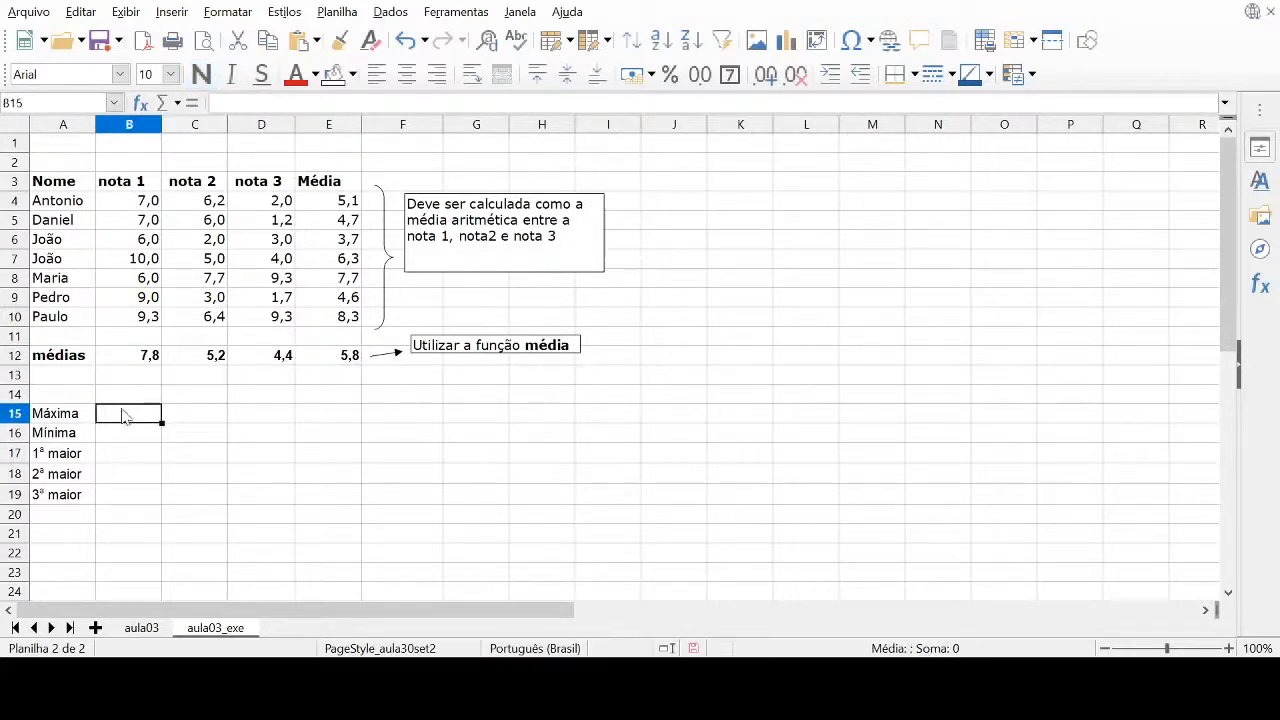
{"action": "type", "text": "=m"}
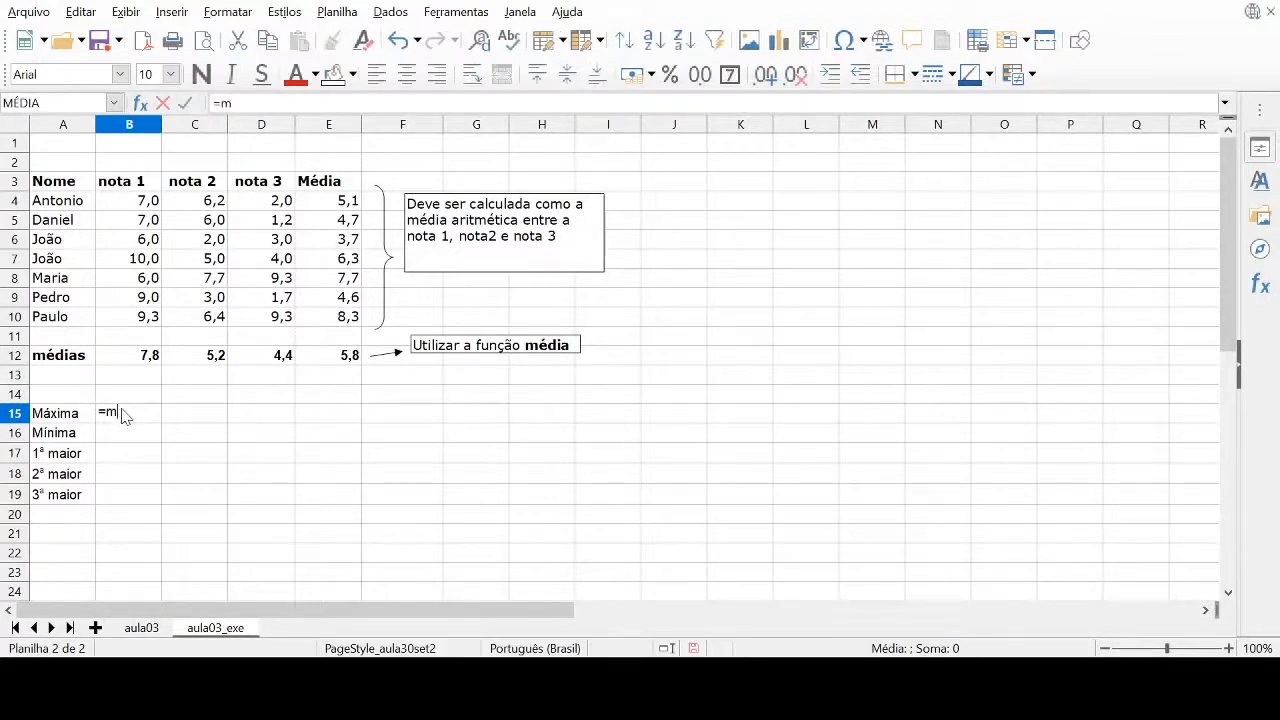
{"action": "type", "text": "áxim0"}
{"action": "key", "text": "BackSpace"}
{"action": "type", "text": "o("}
{"action": "left_click_drag", "start_coordinate": [340, 203], "coordinate": [322, 325]}
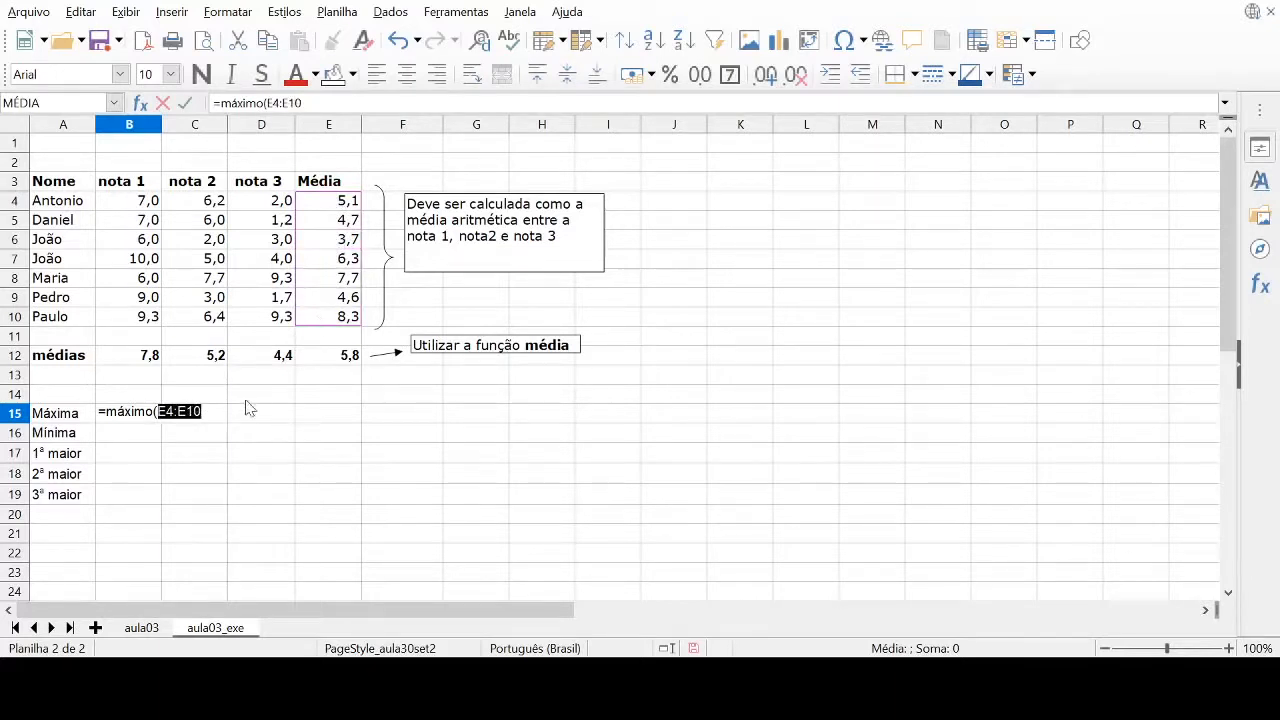
{"action": "left_click", "coordinate": [208, 411]}
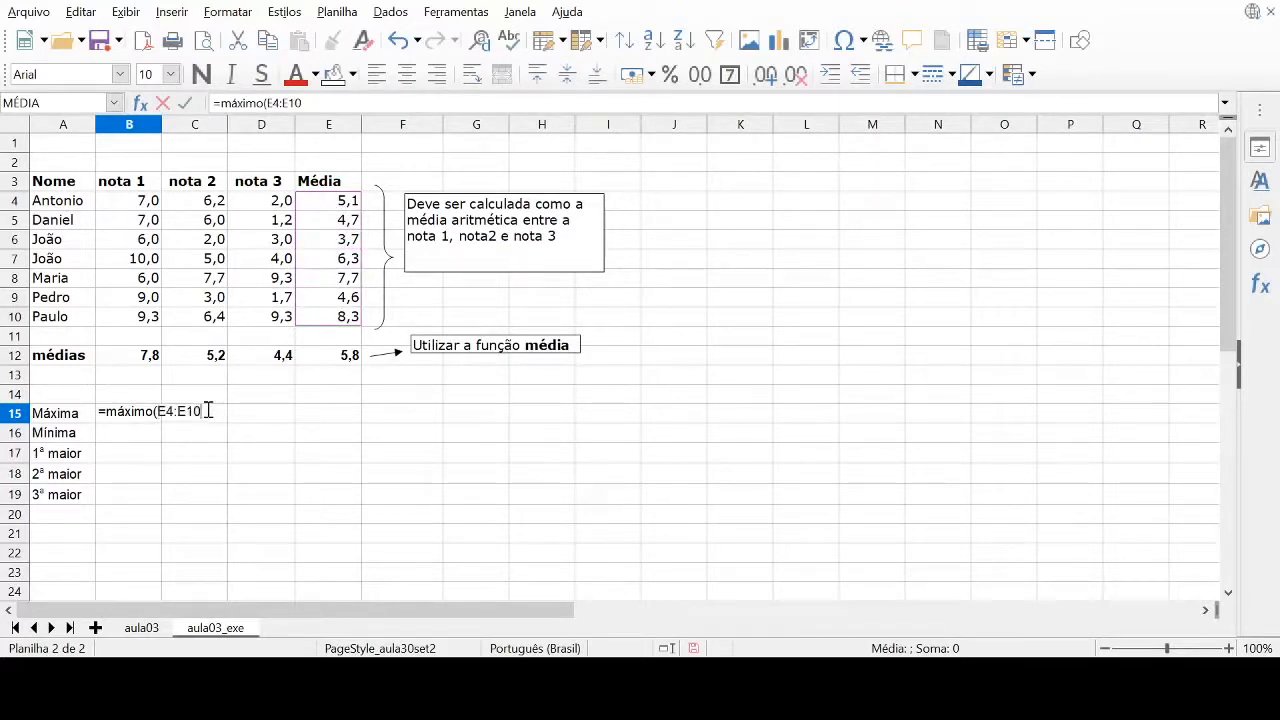
{"action": "type", "text": ")"}
{"action": "key", "text": "Return"}
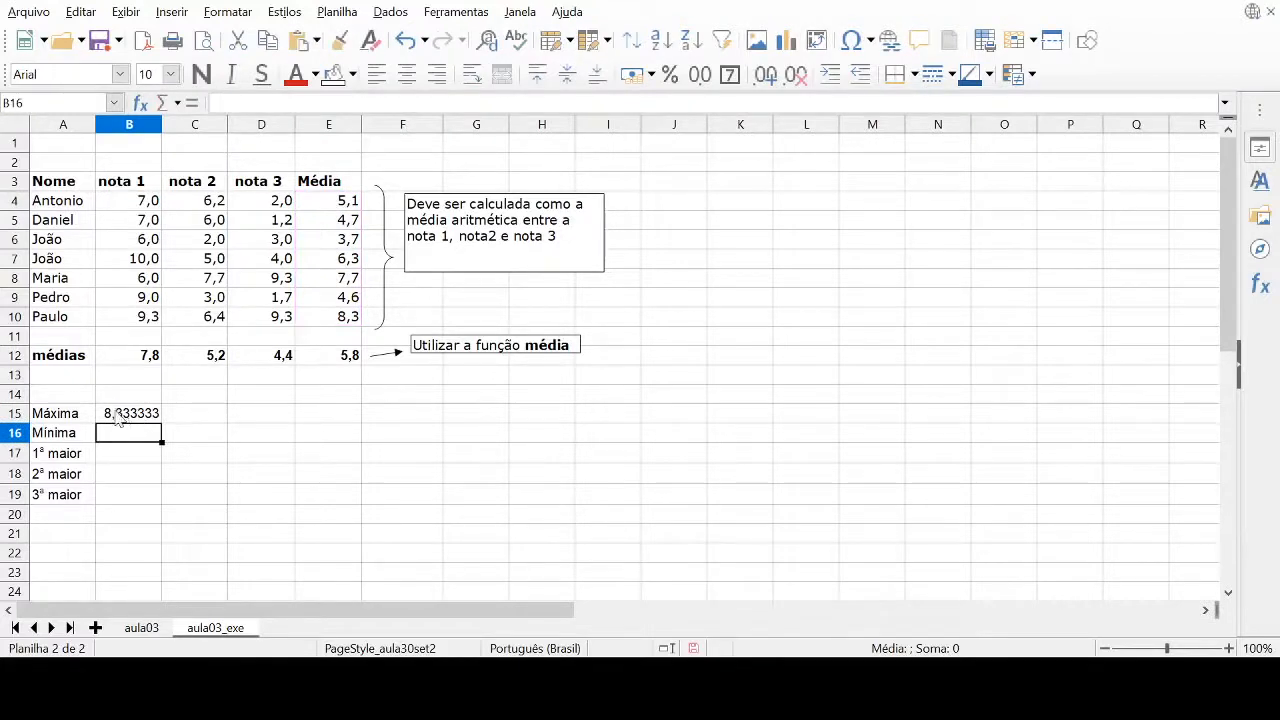
Enter =MÍNIMO(E4:E10) in cell B16 beside Mínima to get the lowest student average
{"action": "type", "text": "=m"}
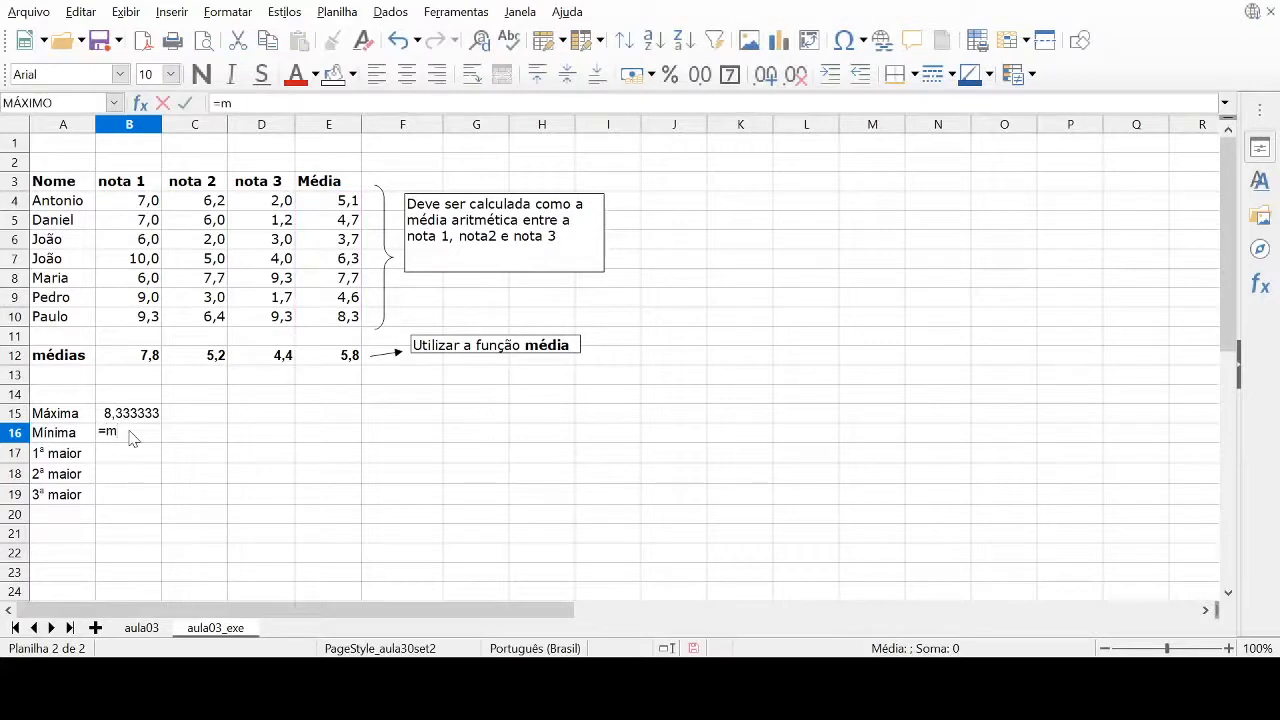
{"action": "type", "text": "ínimo("}
{"action": "left_click_drag", "start_coordinate": [330, 203], "coordinate": [322, 318]}
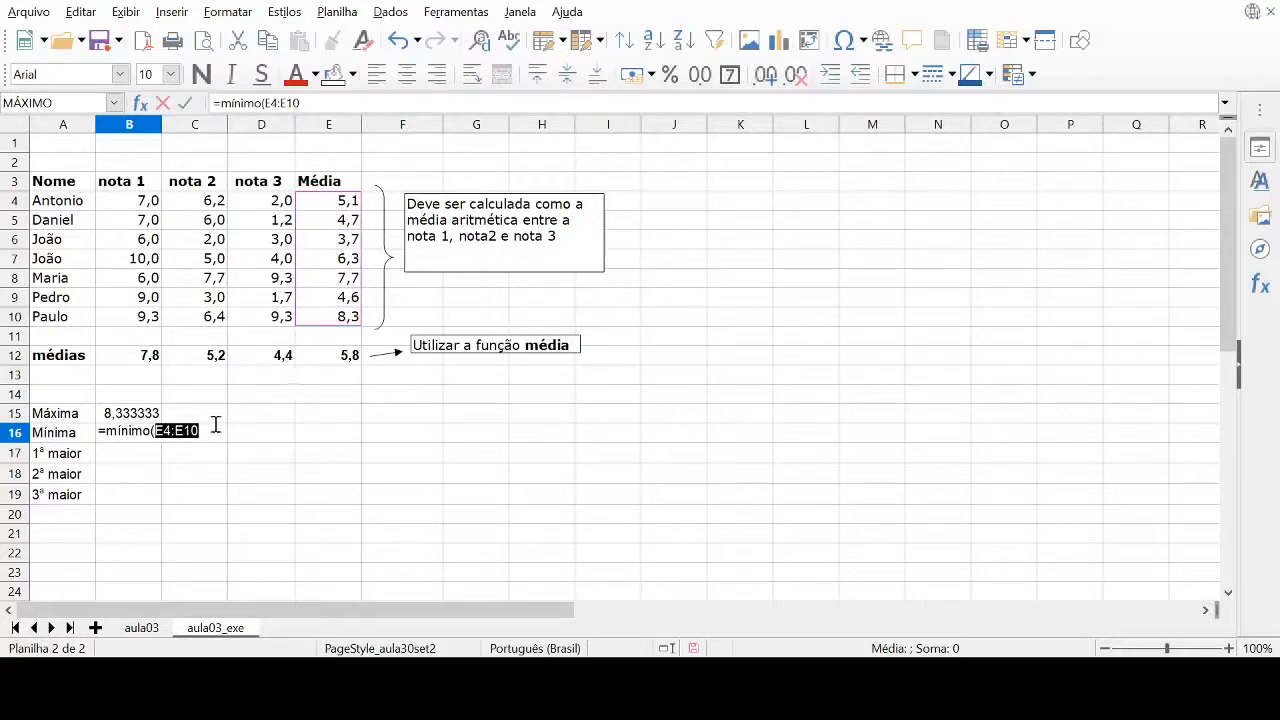
{"action": "left_click", "coordinate": [213, 428]}
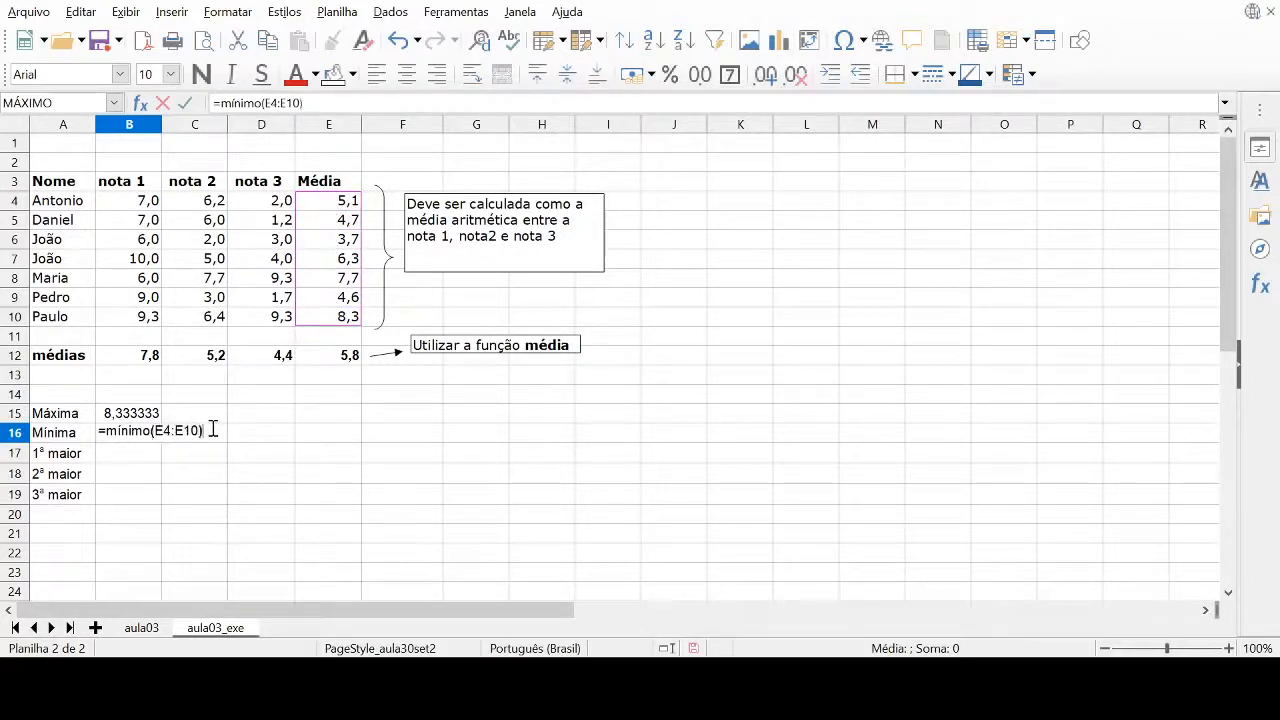
{"action": "type", "text": ")"}
{"action": "key", "text": "Return"}
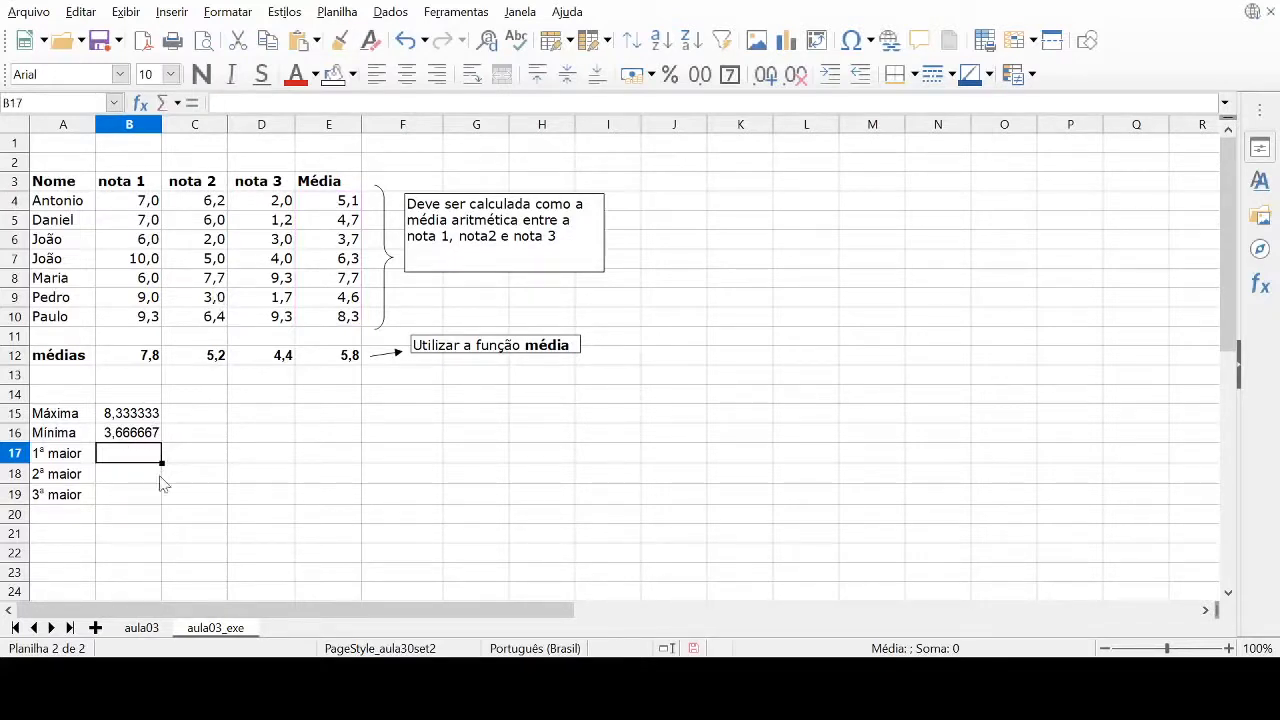
Enter =MAIOR(E4:E10;1) in cell B17 for the 1ª maior and check the resulting formula
{"action": "type", "text": "="}
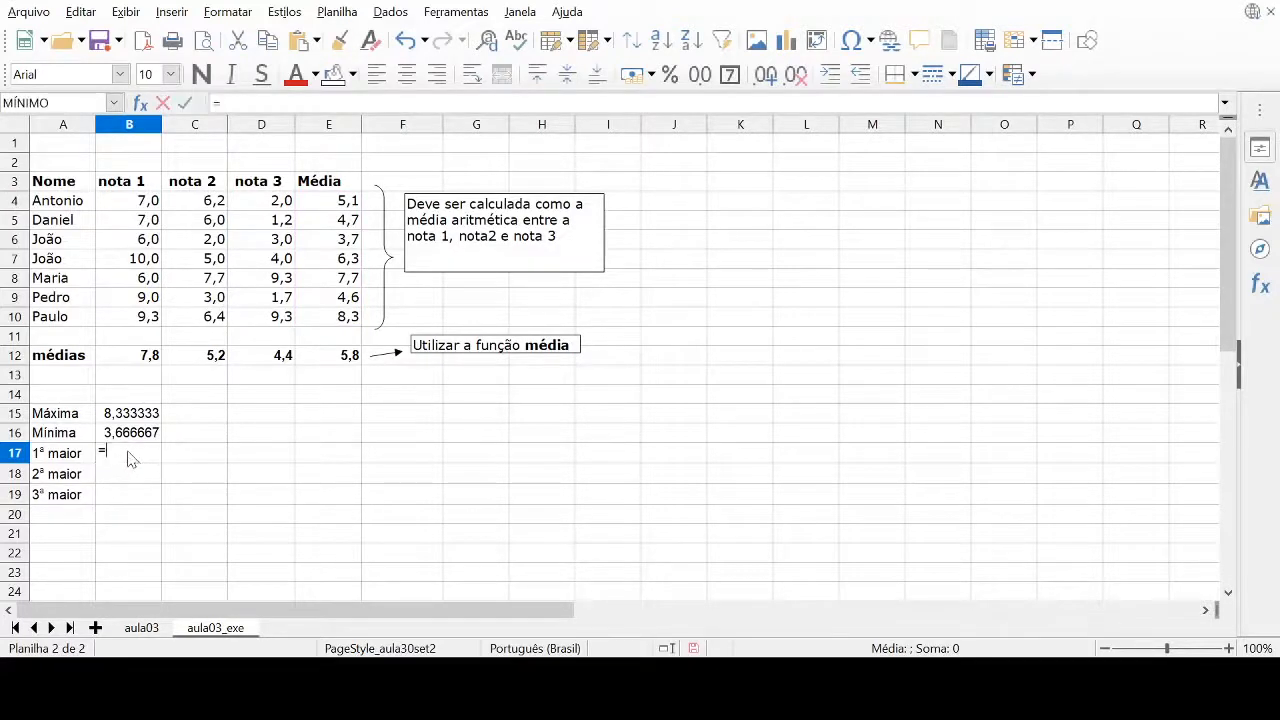
{"action": "type", "text": "ma"}
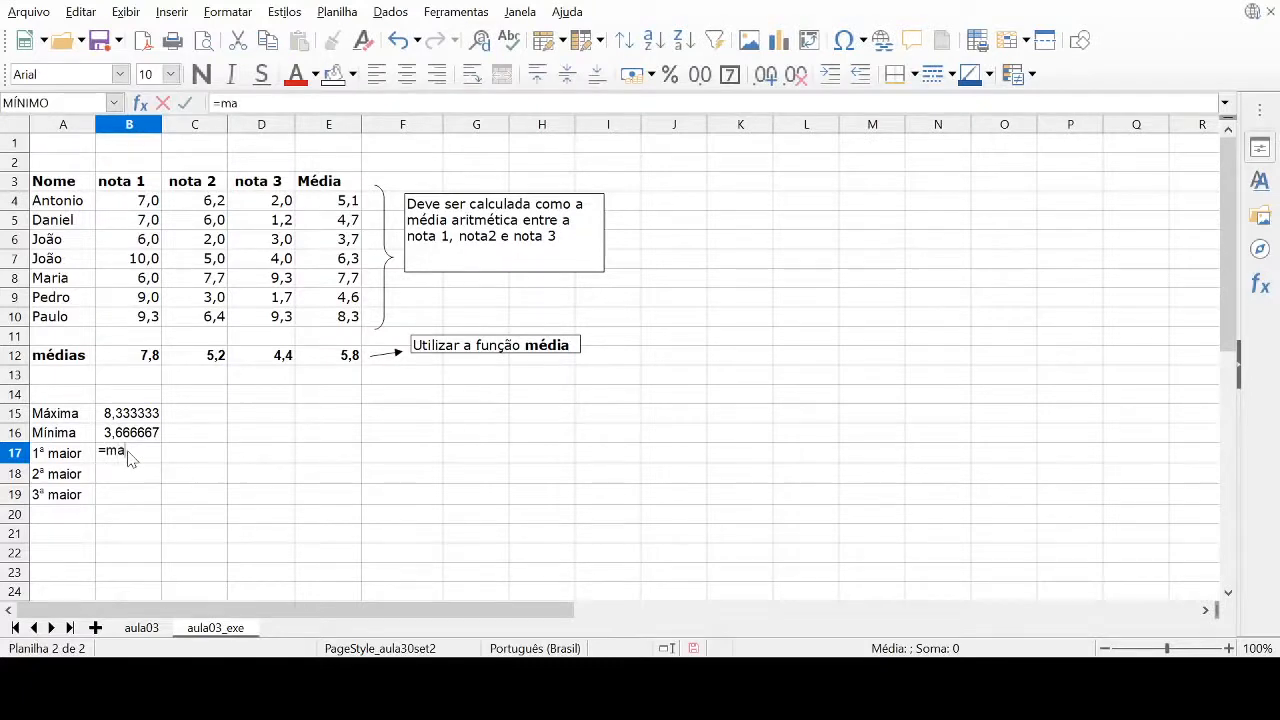
{"action": "type", "text": "ior("}
{"action": "left_click_drag", "start_coordinate": [329, 204], "coordinate": [327, 317]}
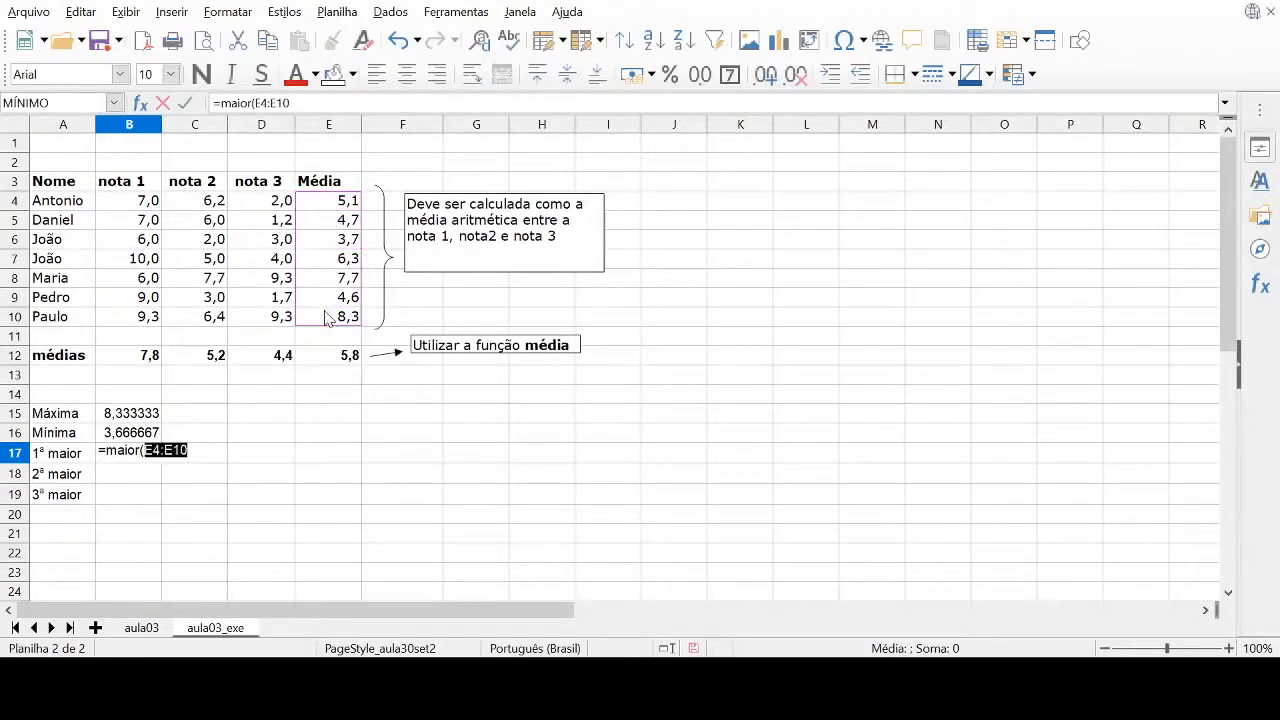
{"action": "left_click", "coordinate": [201, 450]}
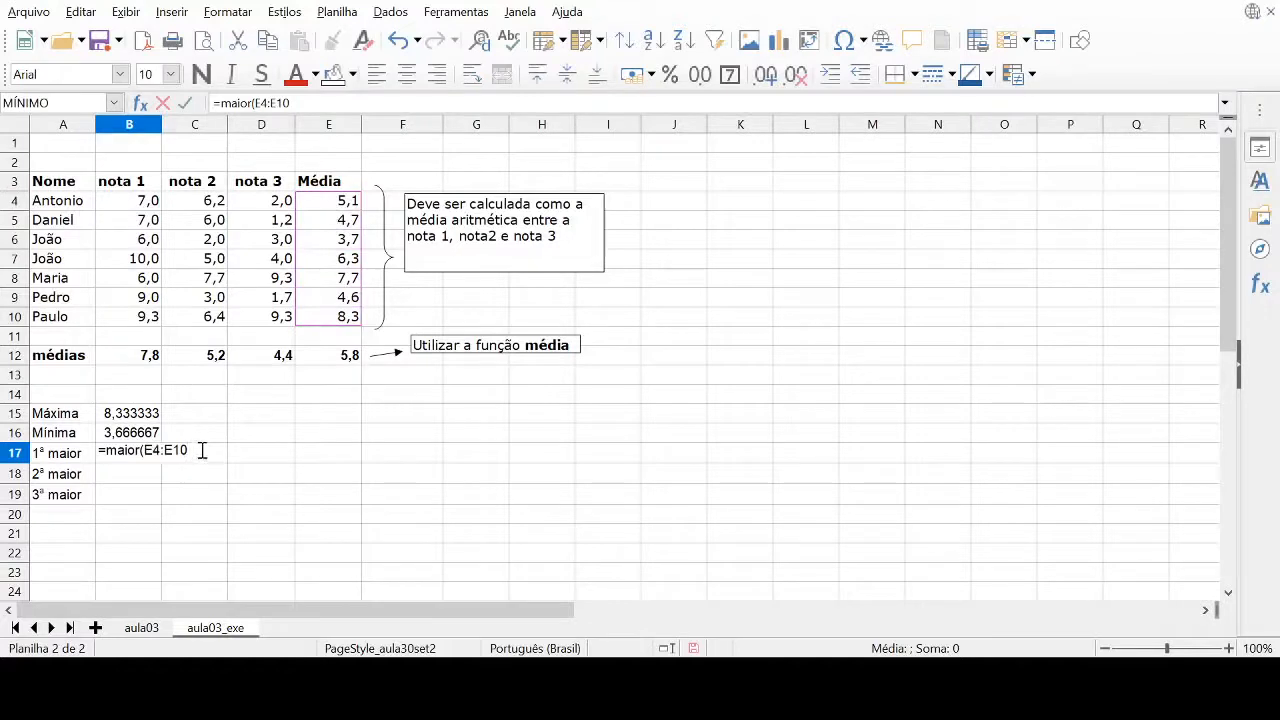
{"action": "type", "text": ";1)"}
{"action": "key", "text": "Return"}
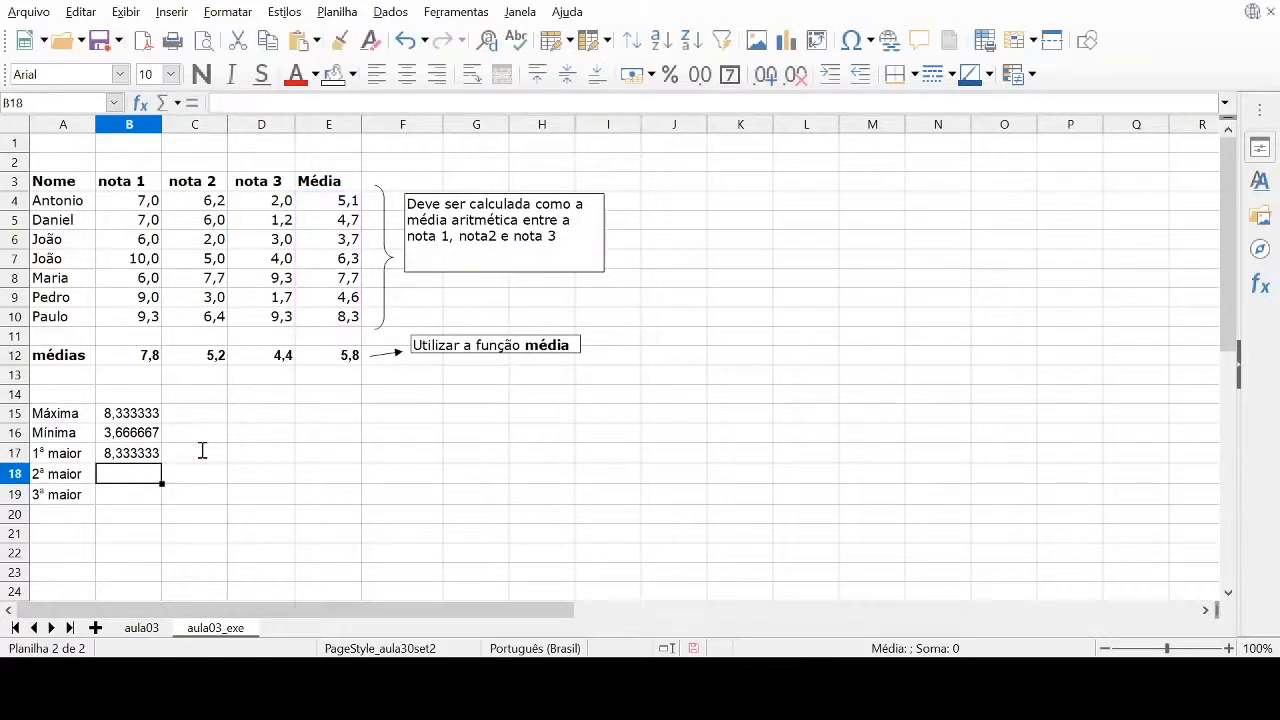
{"action": "left_click", "coordinate": [139, 458]}
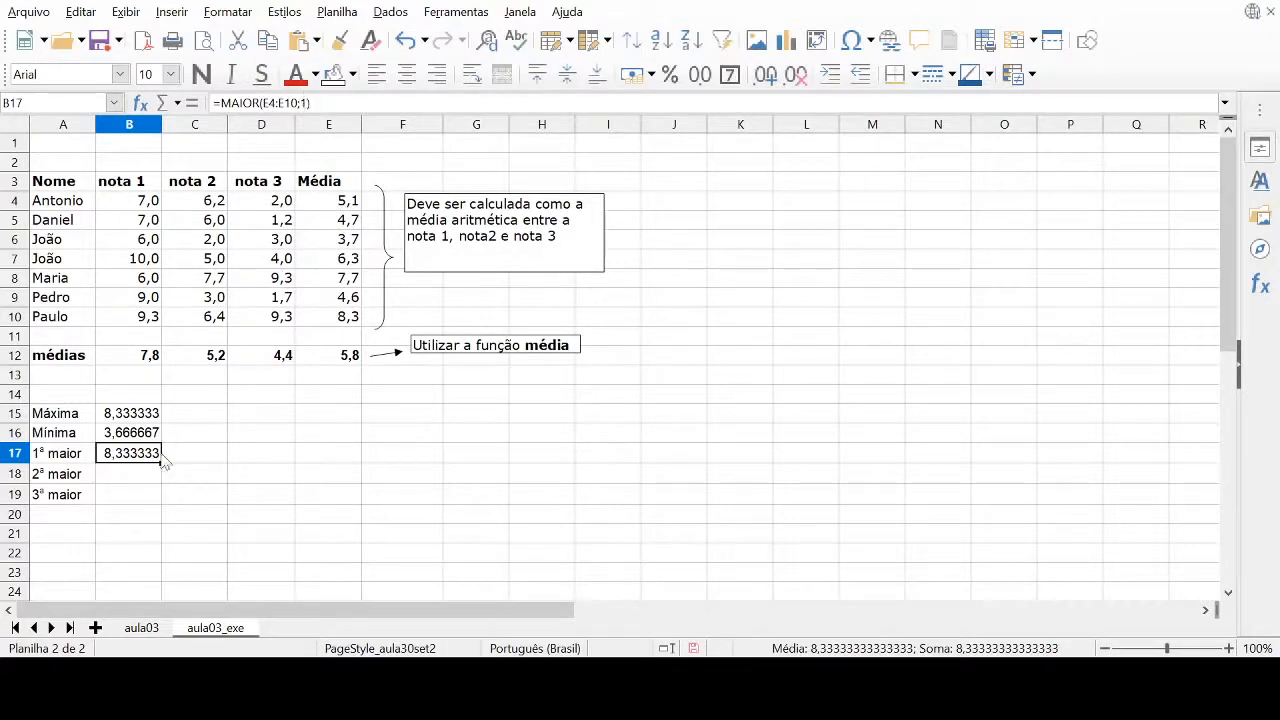
Enter =MAIOR(E4:E10;2) in cell B18 to return the second largest average
{"action": "left_click", "coordinate": [128, 474]}
{"action": "type", "text": "=maior("}
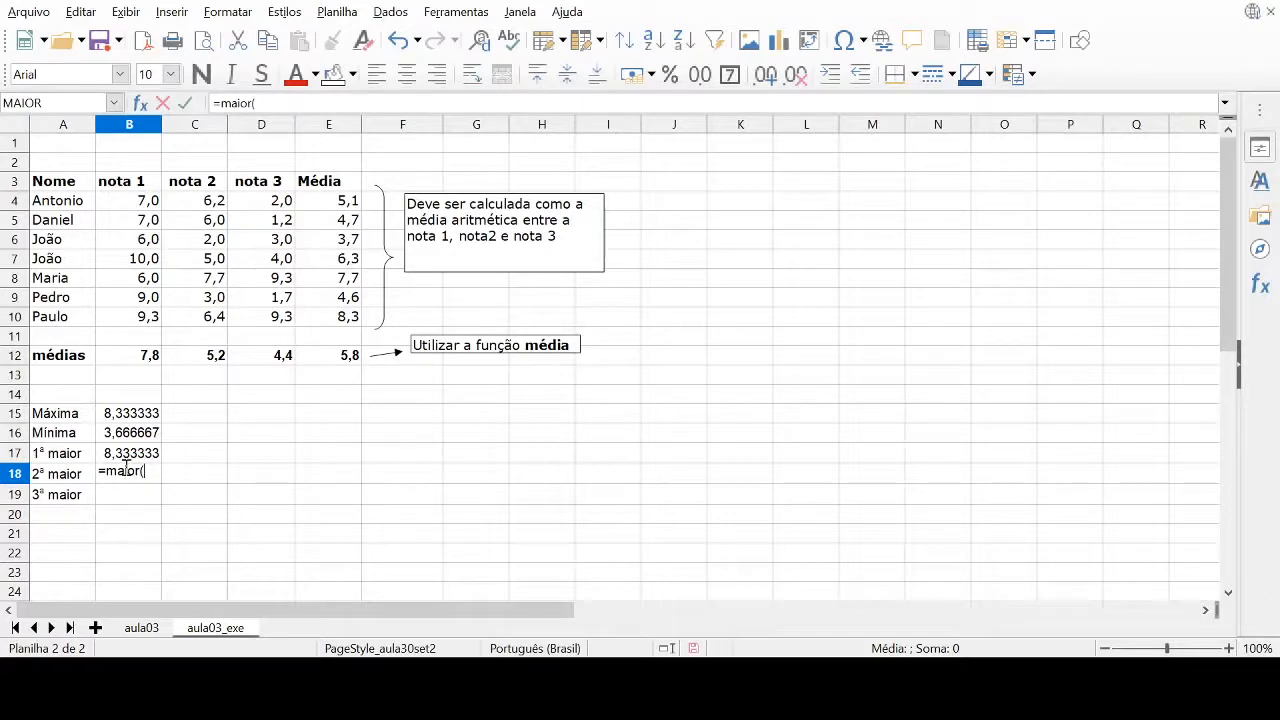
{"action": "left_click_drag", "start_coordinate": [329, 201], "coordinate": [320, 318]}
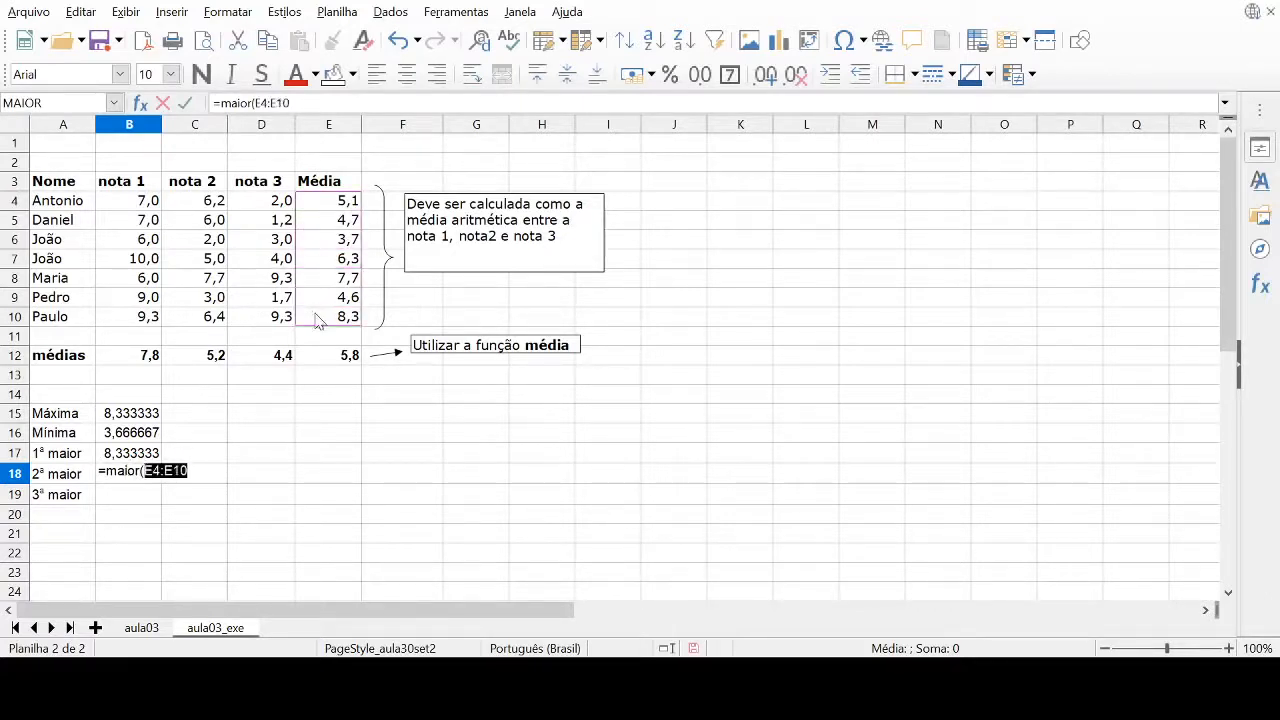
{"action": "left_click", "coordinate": [208, 473]}
{"action": "type", "text": ";2)"}
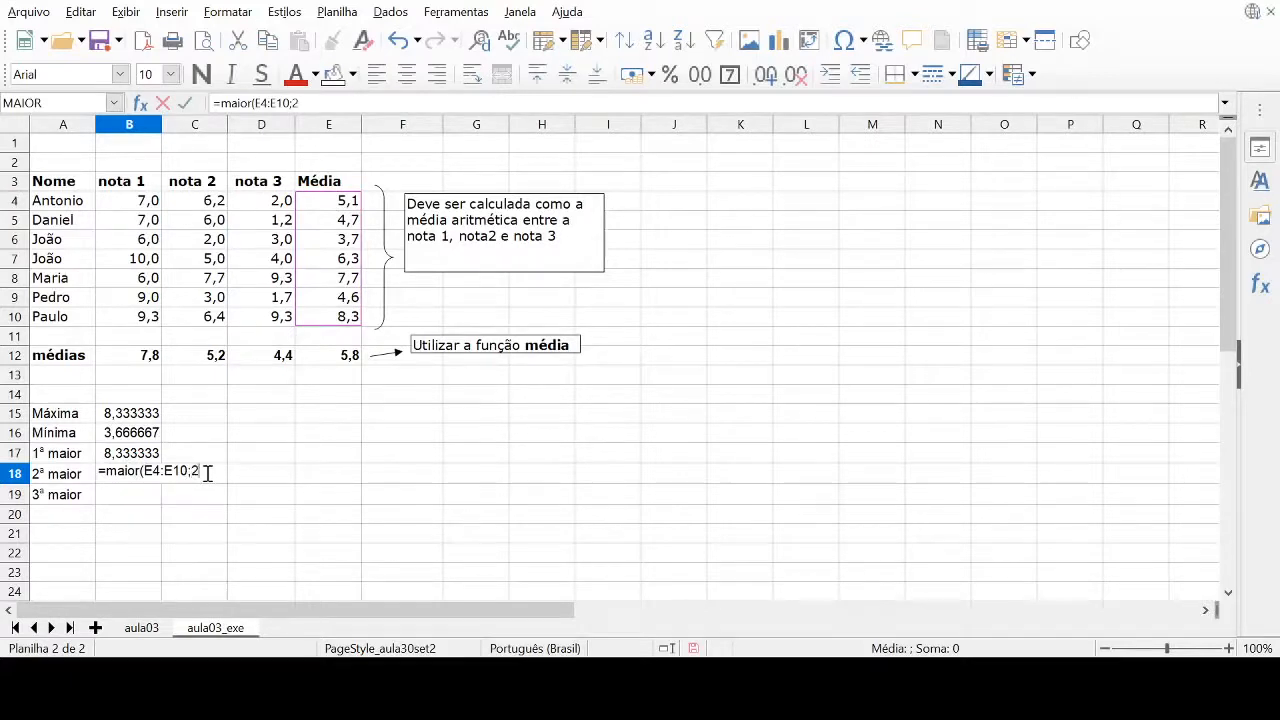
{"action": "key", "text": "Return"}
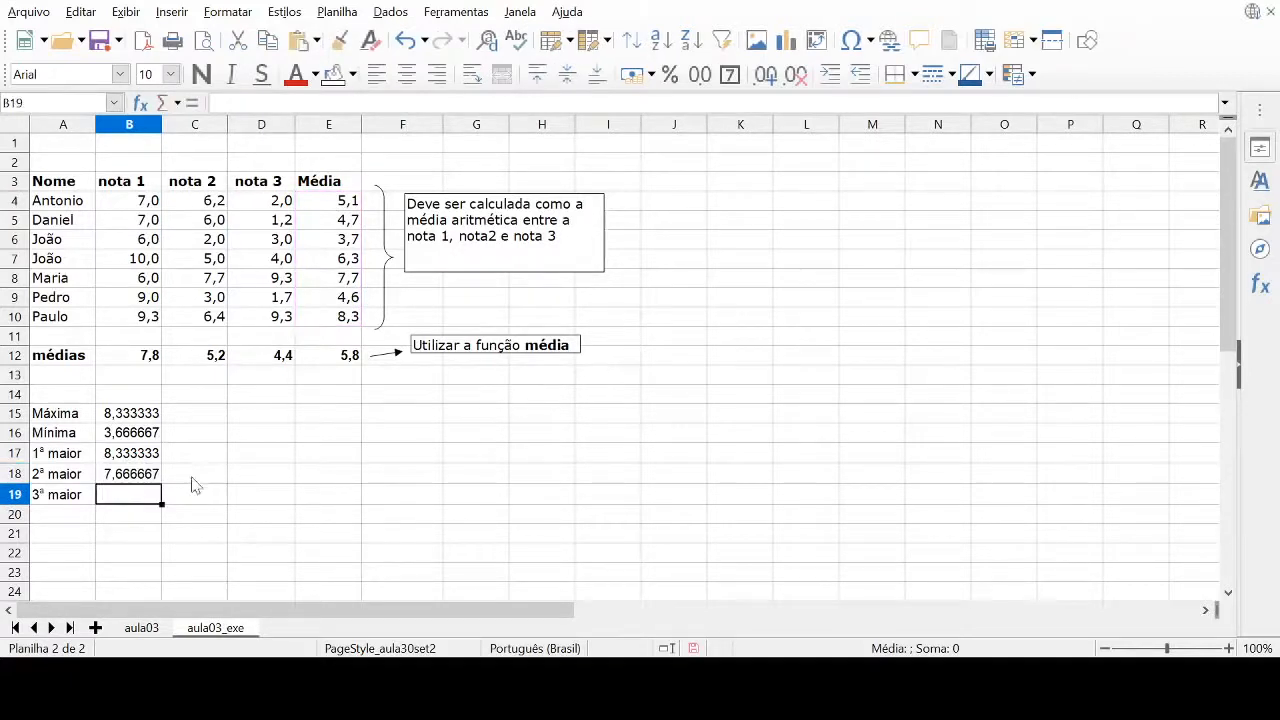
Enter =MAIOR(E4:E10;3) in cell B19 to return the third largest average
{"action": "type", "text": "="}
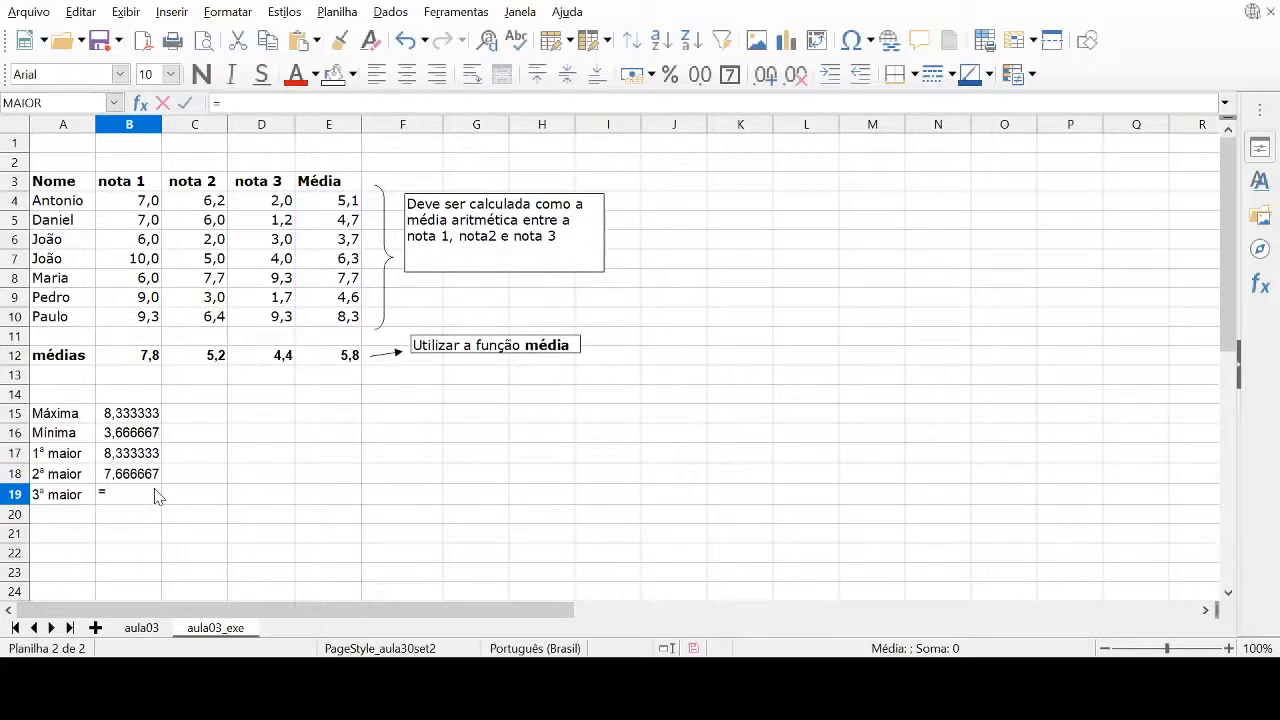
{"action": "type", "text": "maior("}
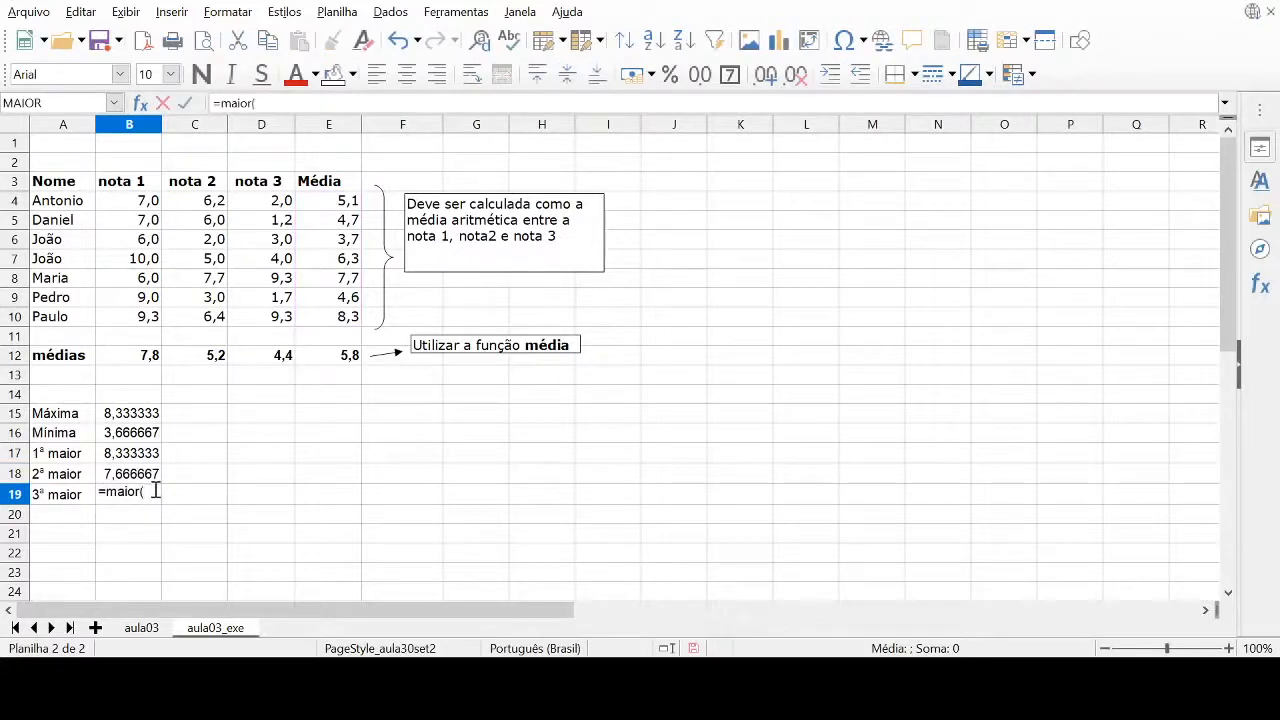
{"action": "left_click_drag", "start_coordinate": [324, 201], "coordinate": [323, 284]}
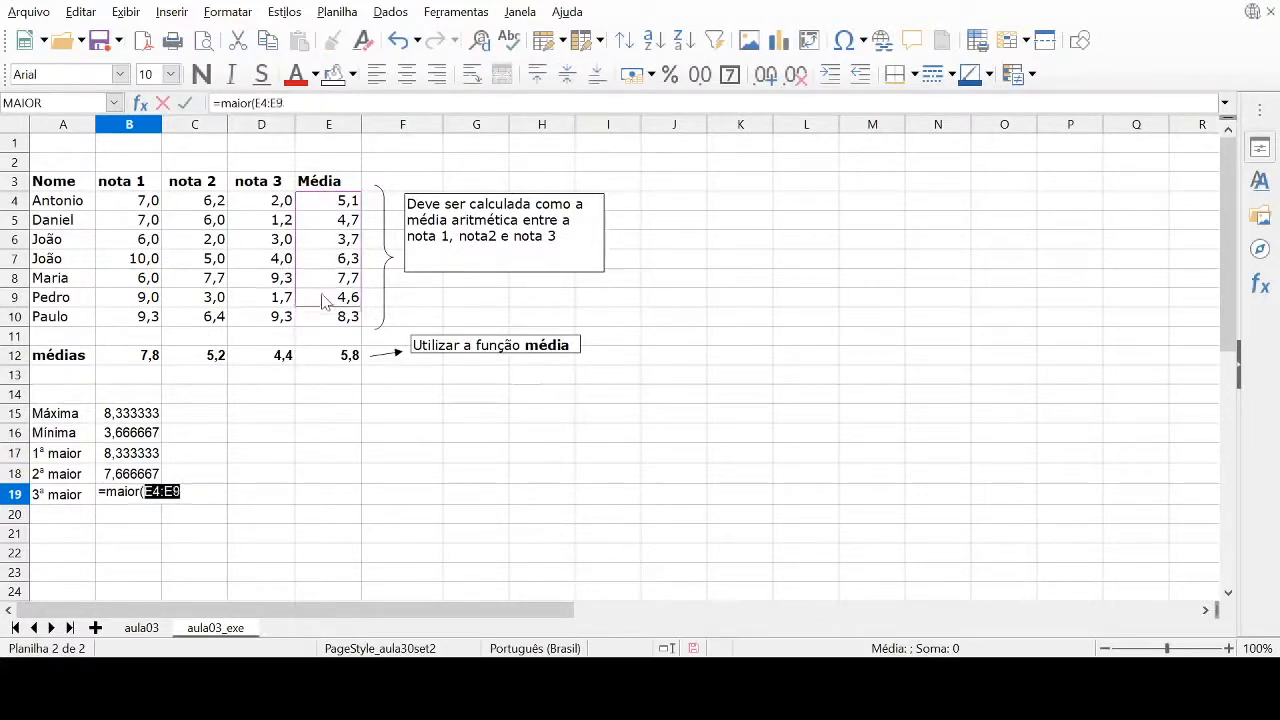
{"action": "left_click", "coordinate": [195, 482]}
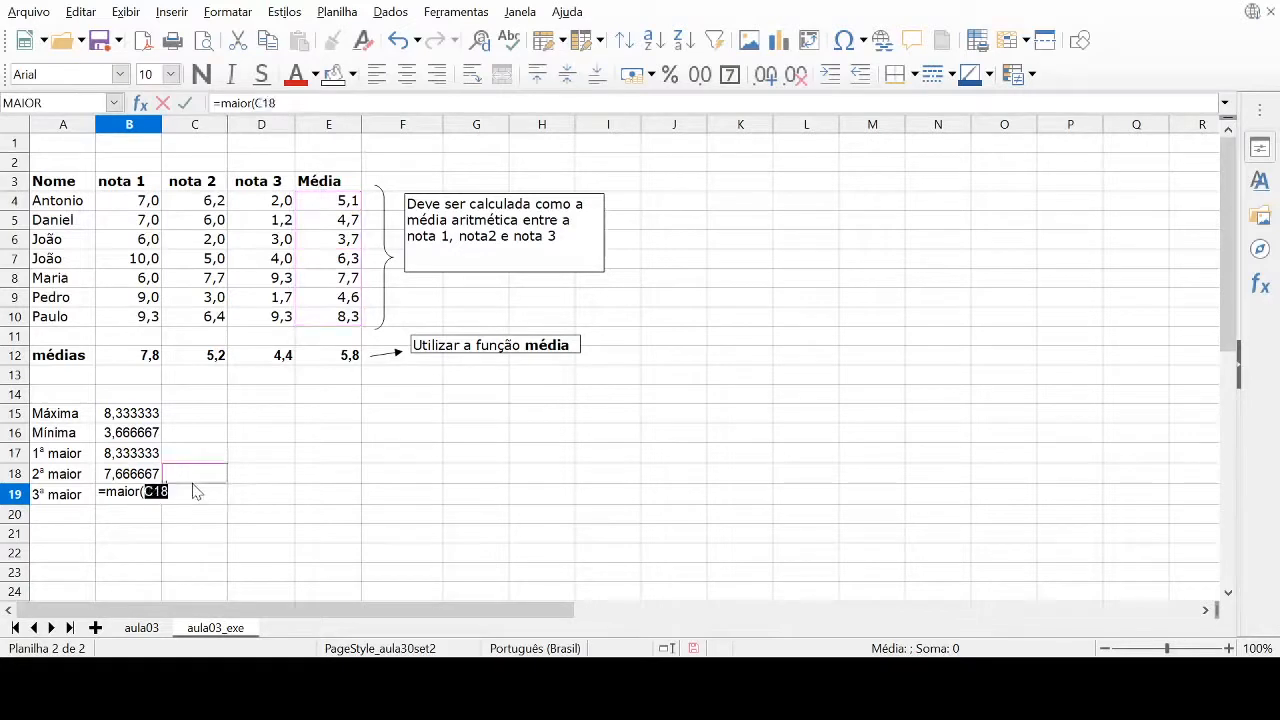
{"action": "key", "text": "BackSpace"}
{"action": "key", "text": "BackSpace"}
{"action": "key", "text": "BackSpace"}
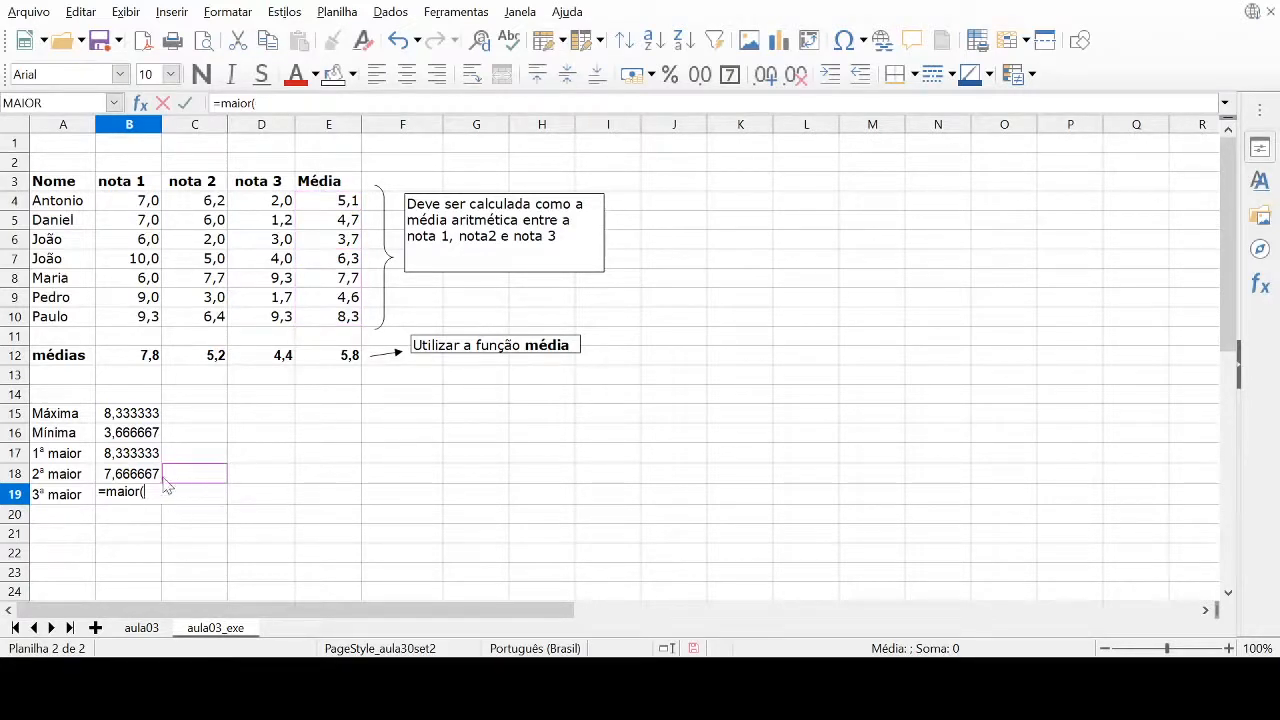
{"action": "left_click_drag", "start_coordinate": [326, 204], "coordinate": [325, 318]}
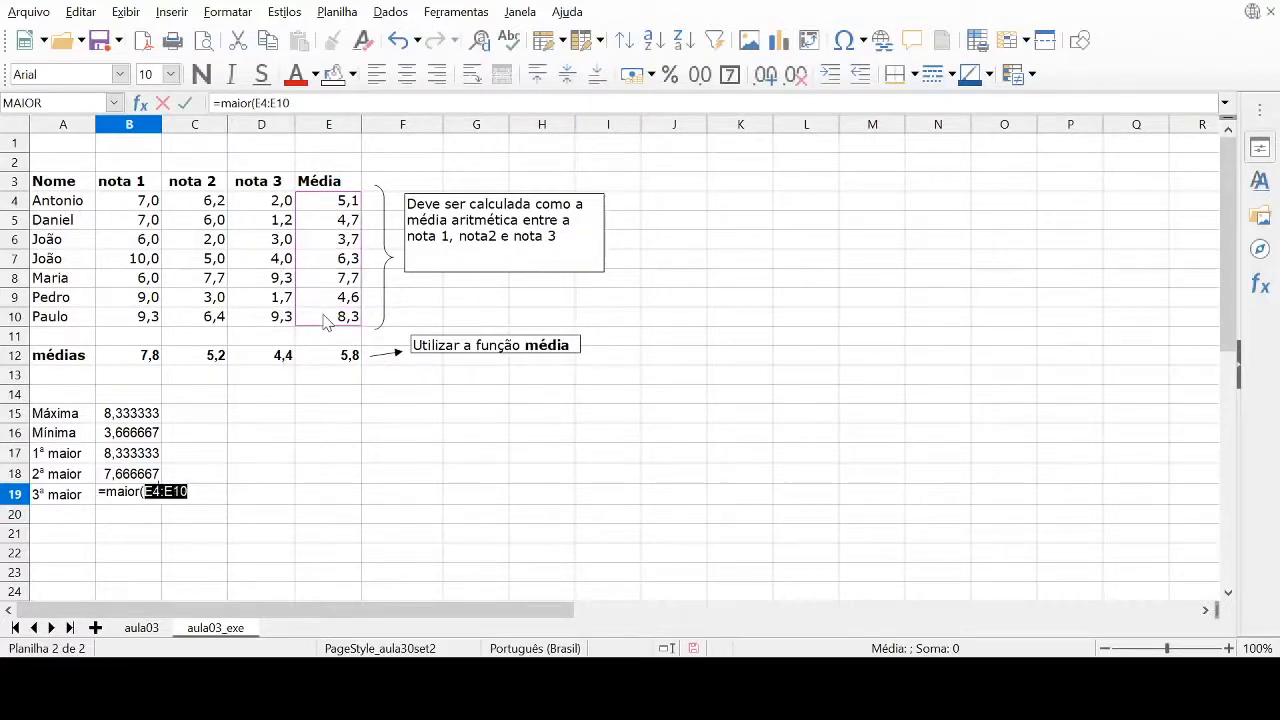
{"action": "left_click", "coordinate": [203, 491]}
{"action": "type", "text": ";3"}
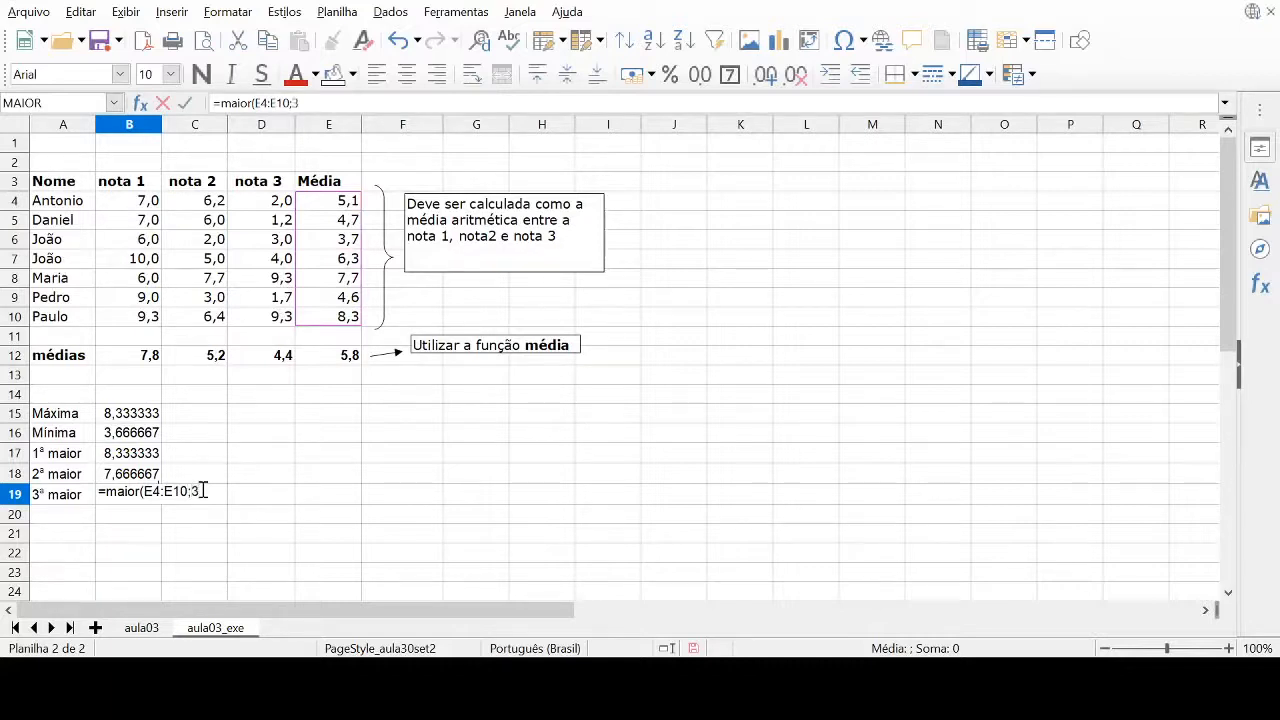
{"action": "type", "text": ")"}
{"action": "key", "text": "Return"}
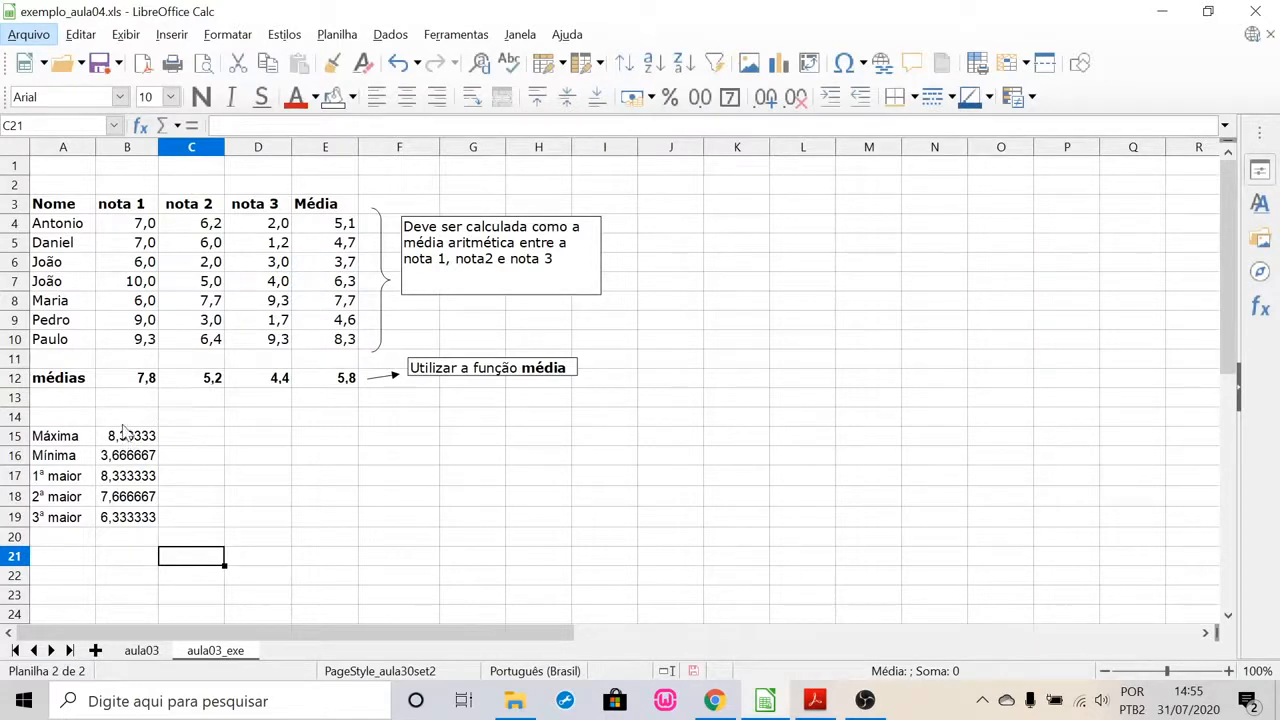
Format cells B14 to B19 as numbers with 1 decimal place
{"action": "left_click_drag", "start_coordinate": [121, 419], "coordinate": [157, 520]}
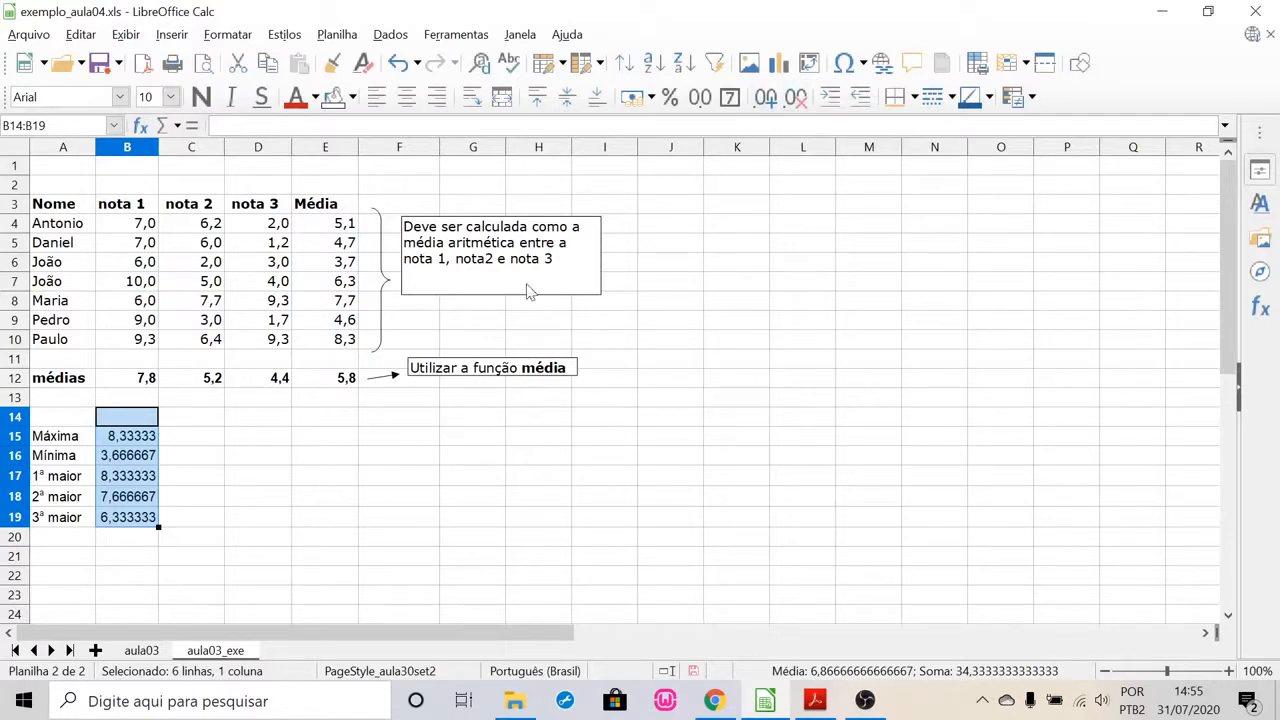
{"action": "left_click", "coordinate": [224, 36]}
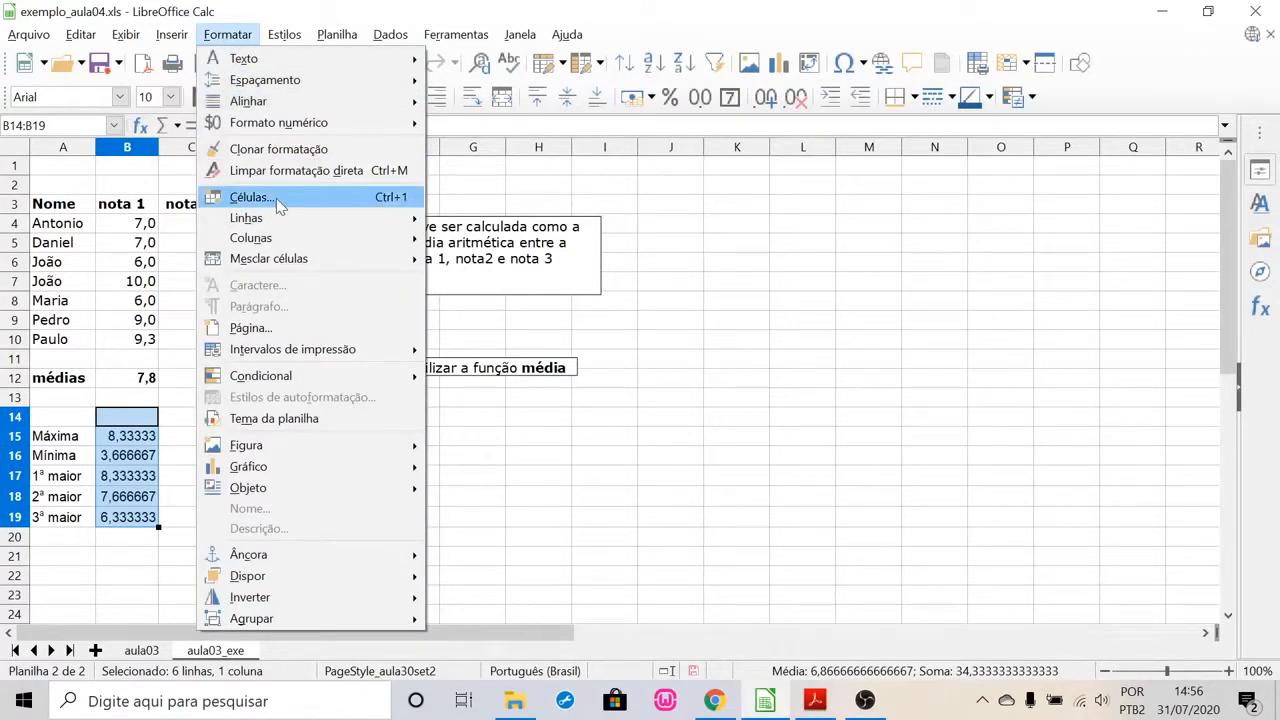
{"action": "key", "text": "Escape"}
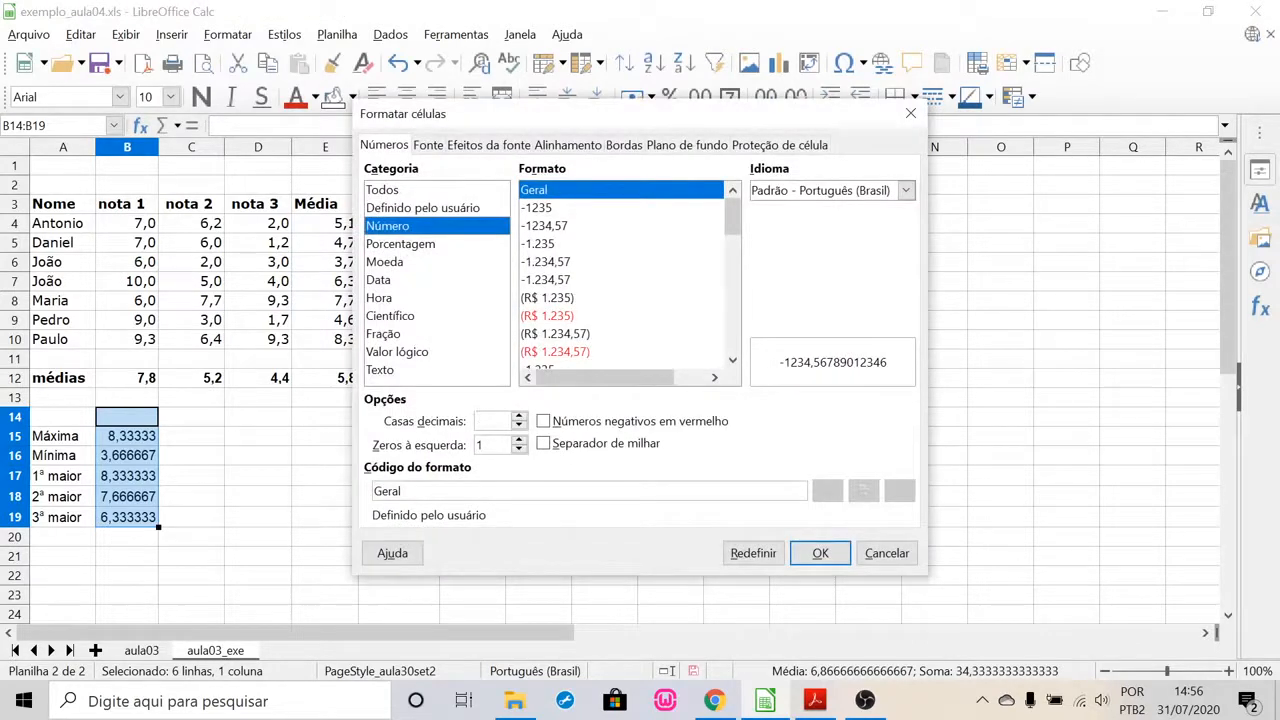
{"action": "left_click", "coordinate": [519, 417]}
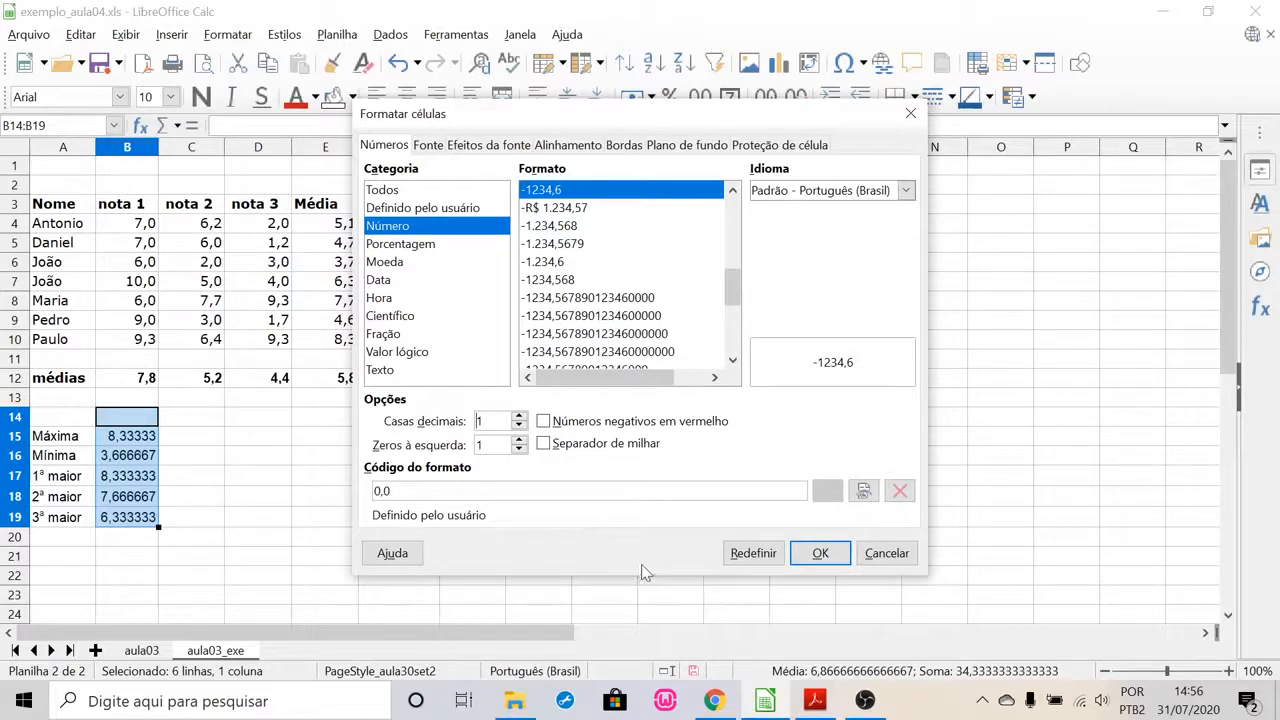
{"action": "left_click", "coordinate": [820, 552]}
{"action": "left_click", "coordinate": [298, 478]}
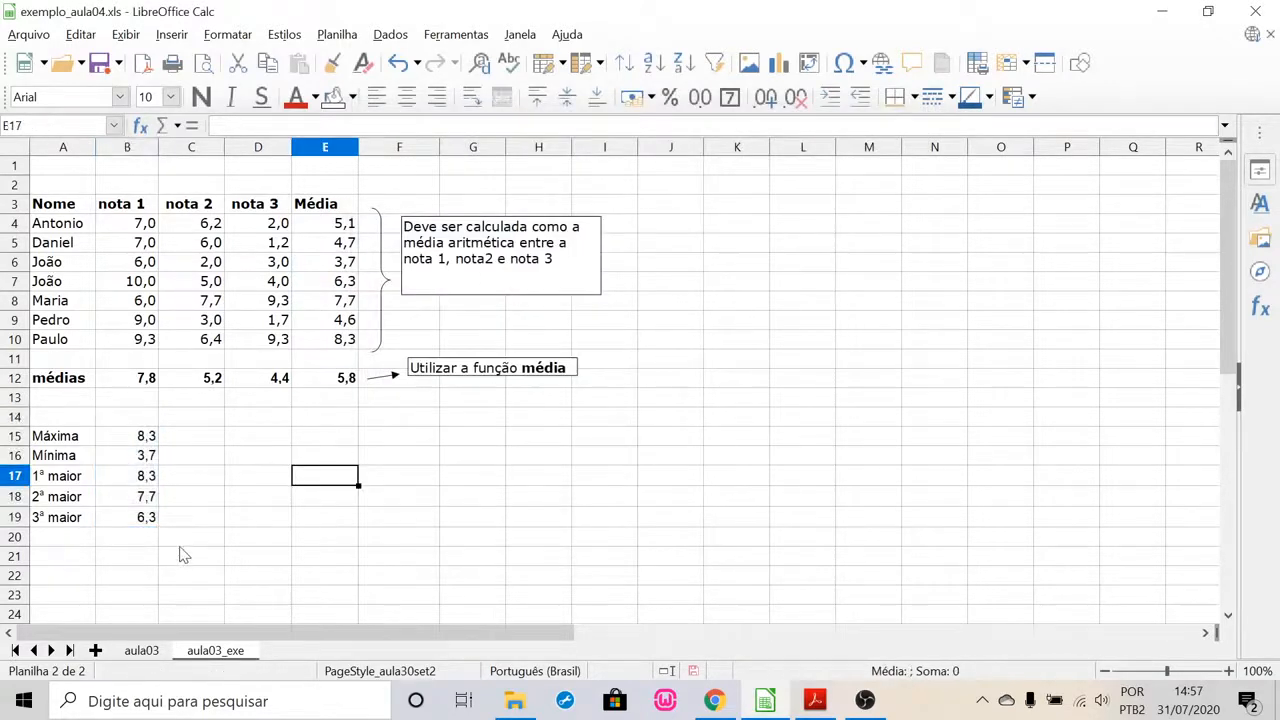